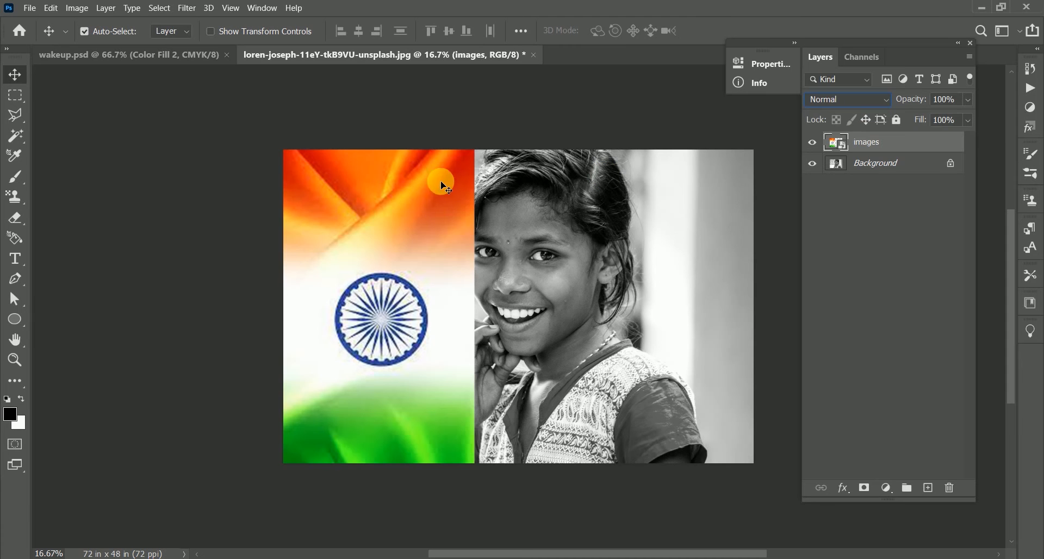
Hide the flag layer "images" and duplicate the Background layer
left_click(438, 173)
left_click(811, 142)
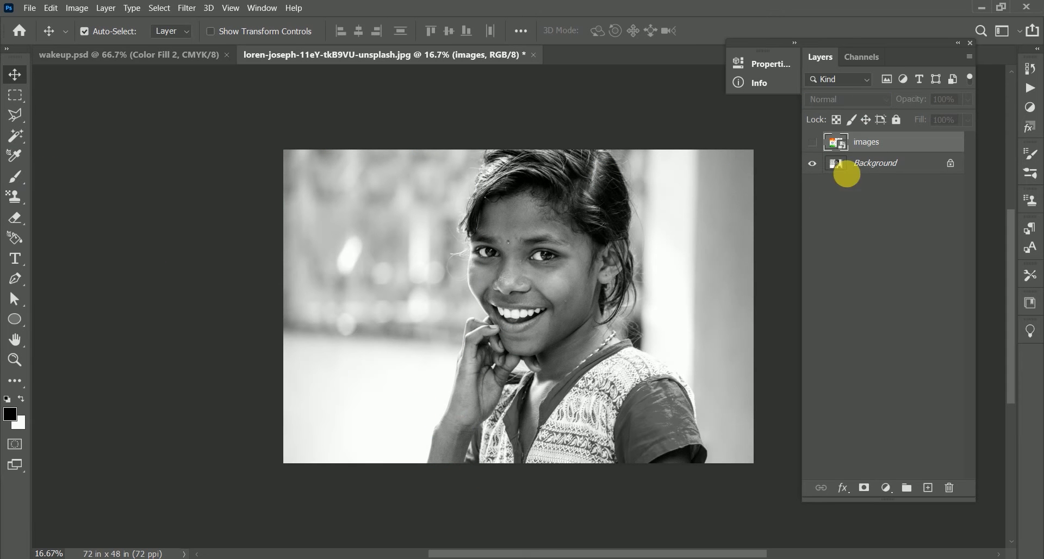
double_click(913, 168)
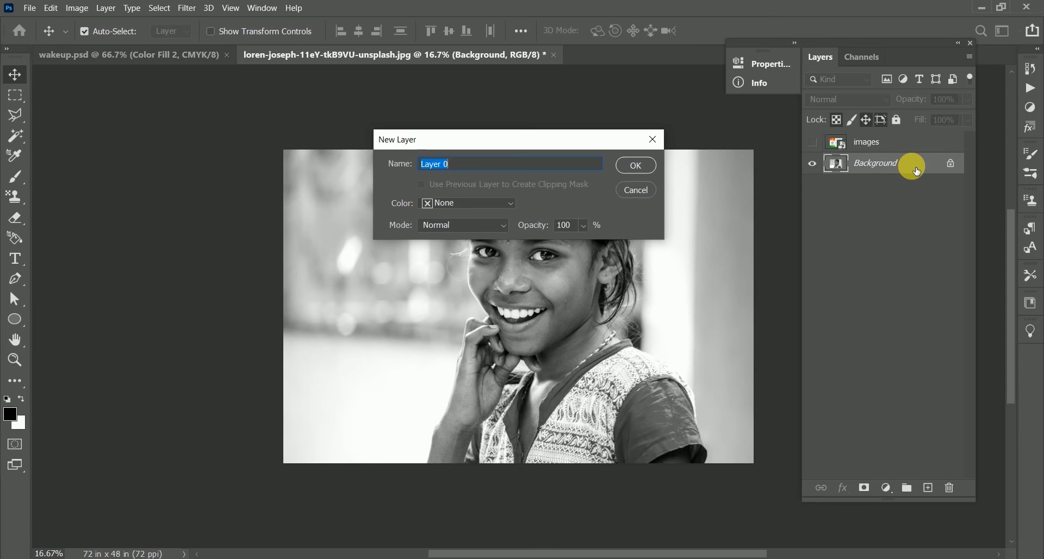
key("Escape")
key("ctrl+j")
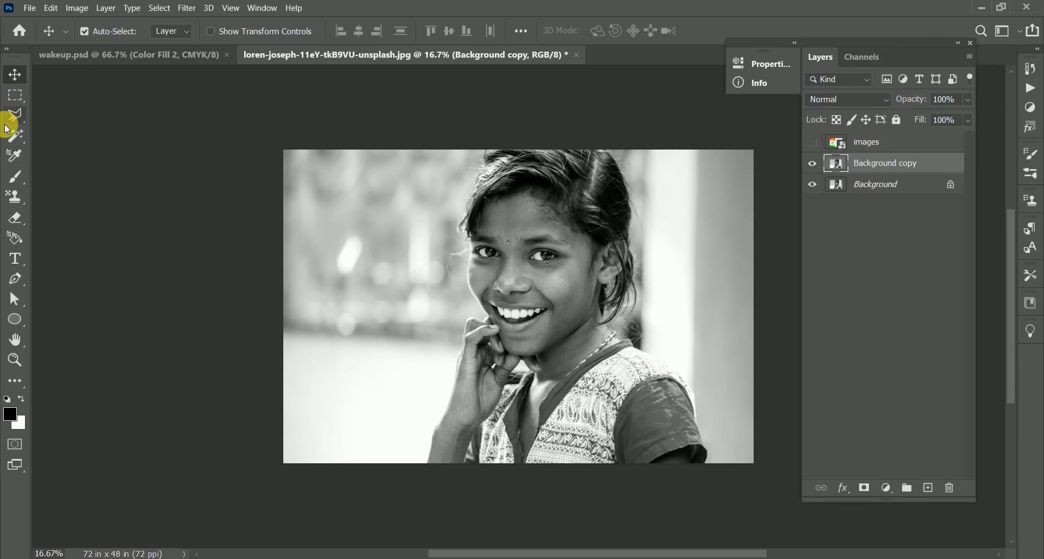
left_click(13, 135)
left_click(354, 281)
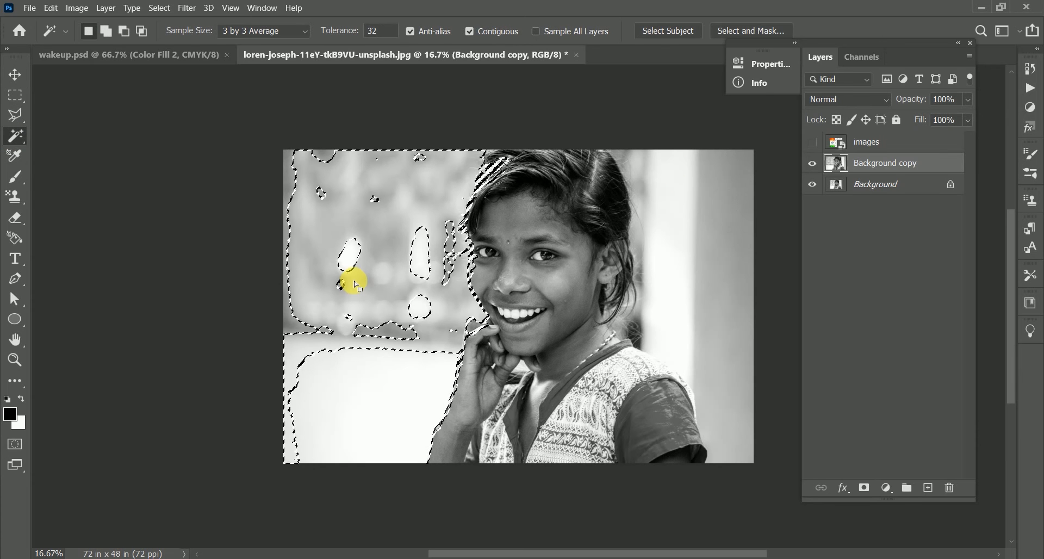
key("ctrl+d")
Select the blurred backdrop beside the girl's face on Background copy with the Quick Selection tool
right_click(15, 135)
left_click(84, 152)
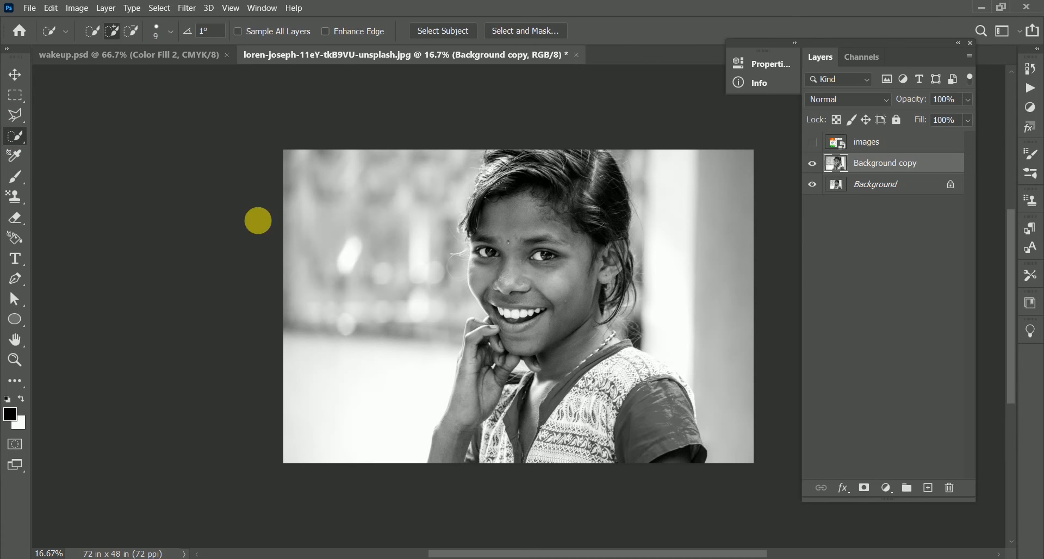
mouse_move(285, 220)
left_mouse_down()
mouse_move(298, 179)
mouse_move(368, 181)
mouse_move(384, 246)
mouse_move(463, 231)
mouse_move(467, 219)
left_mouse_up()
Subtract the girl's hair, face edge and raised hand from the backdrop selection
left_click(468, 212, "alt")
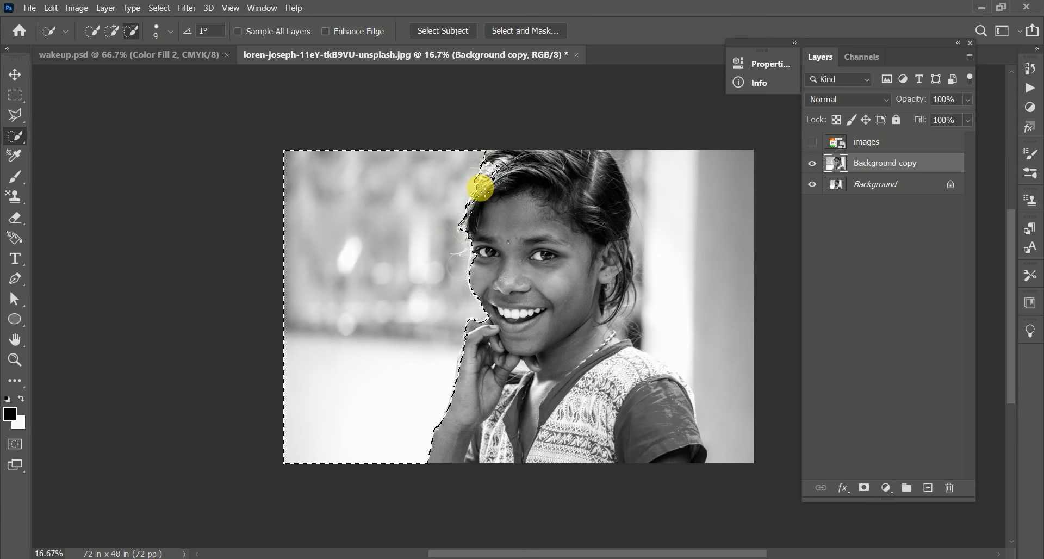
mouse_move(480, 188)
left_mouse_down()
mouse_move(472, 217)
mouse_move(492, 160)
left_mouse_up()
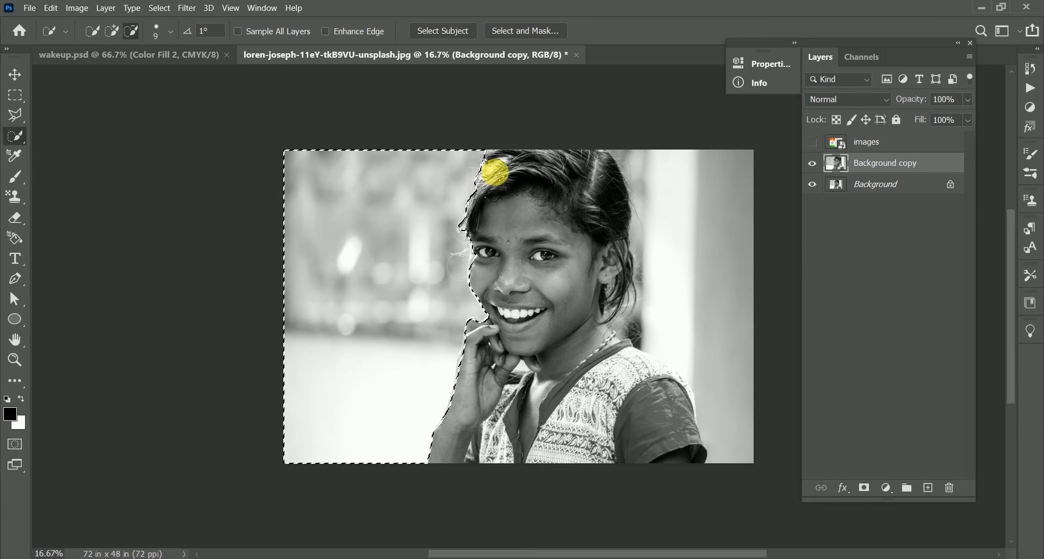
left_click_drag(466, 279, 468, 251)
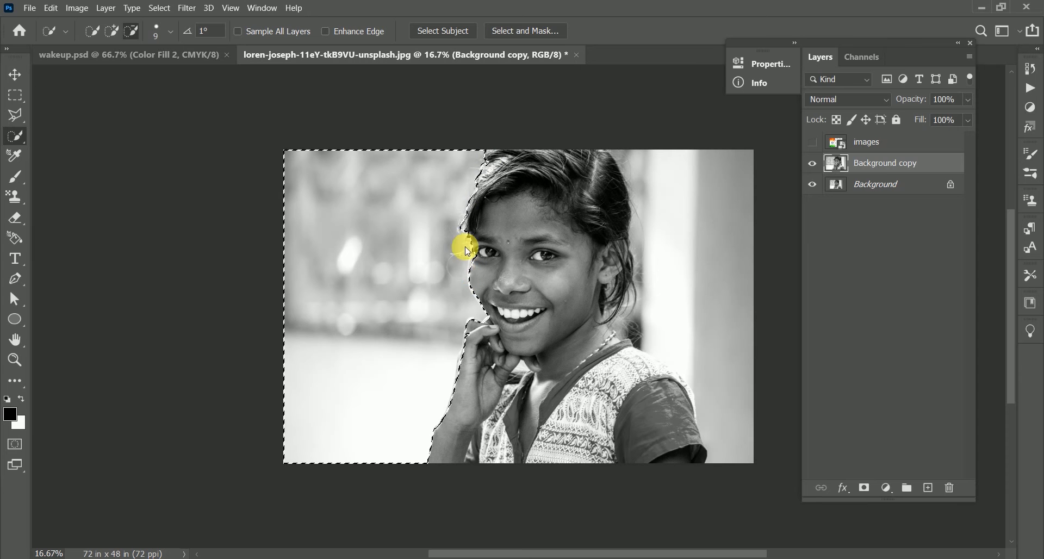
left_click_drag(473, 325, 471, 338)
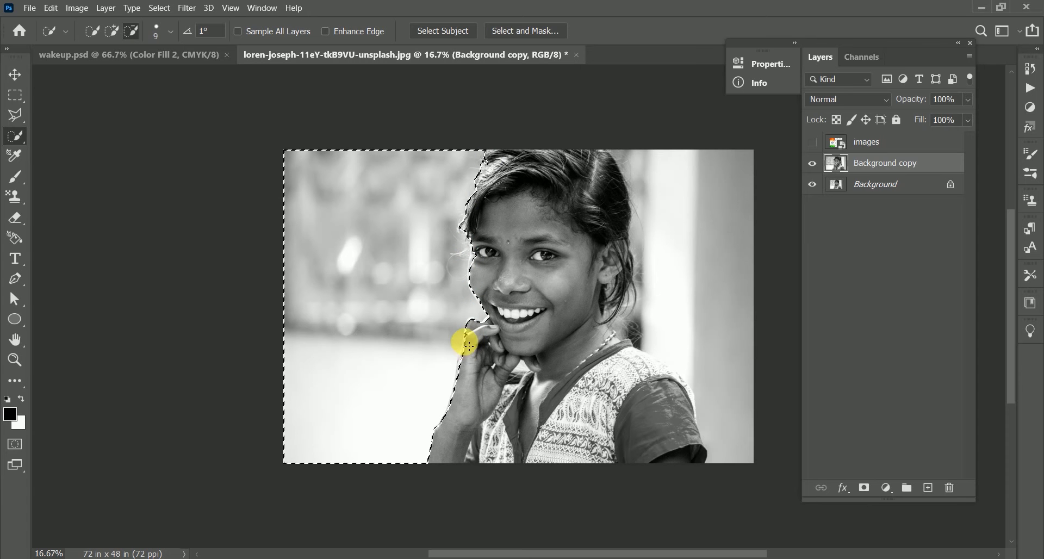
left_click(467, 348)
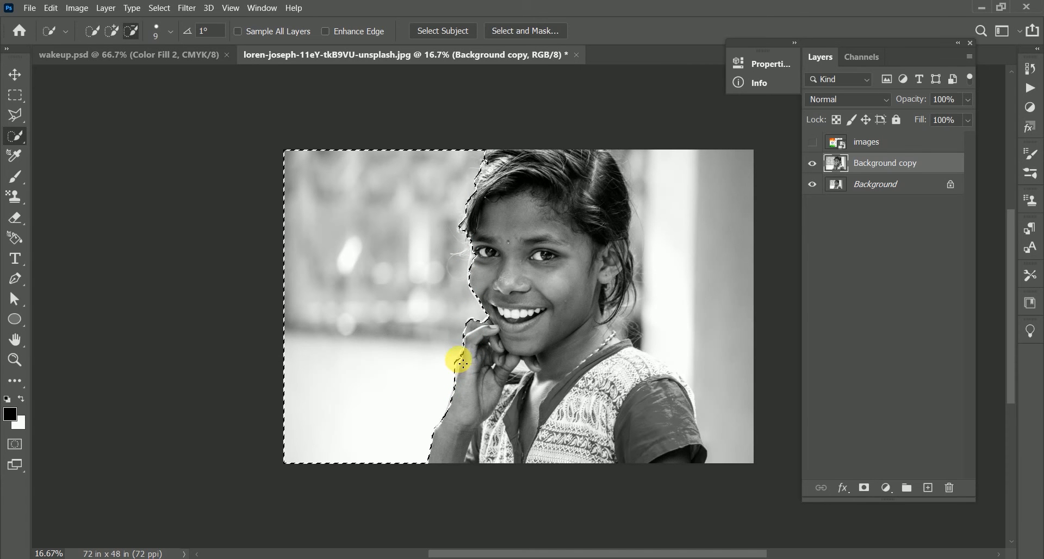
Refine the selection boundary around the fingers and wrist of the girl's raised hand
key("z")
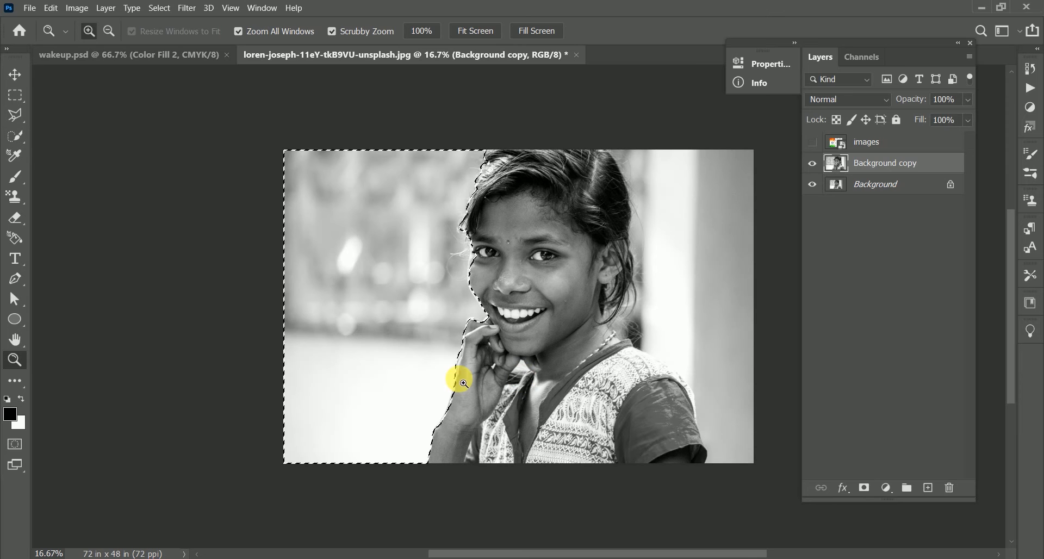
left_click(459, 377)
left_click(514, 326)
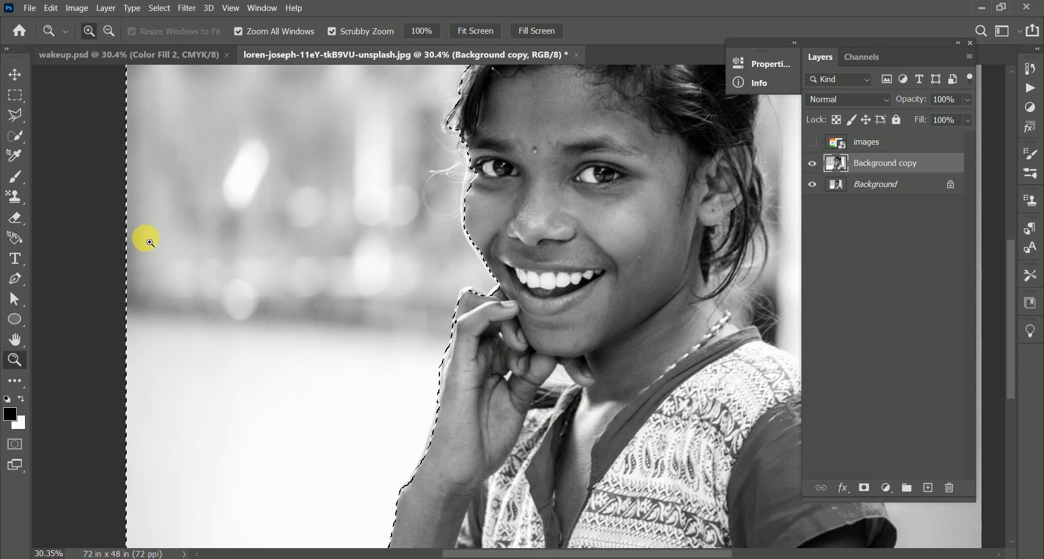
left_click(15, 136)
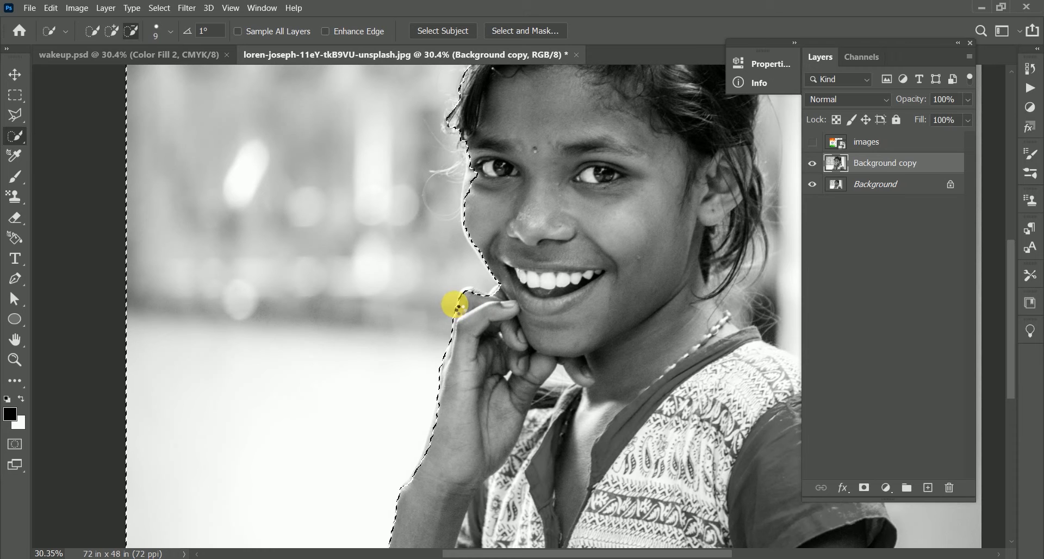
key("alt")
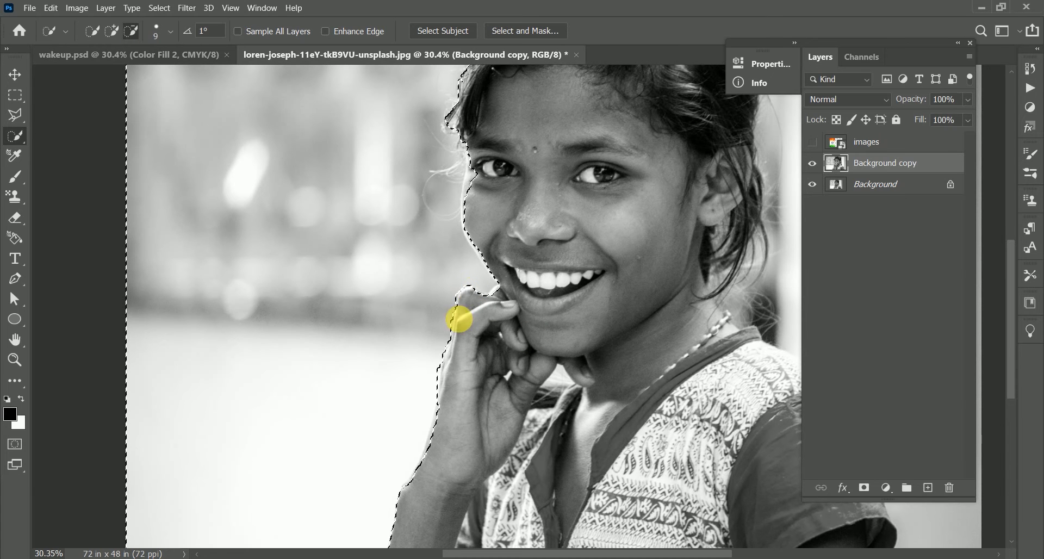
left_click_drag(488, 298, 470, 292)
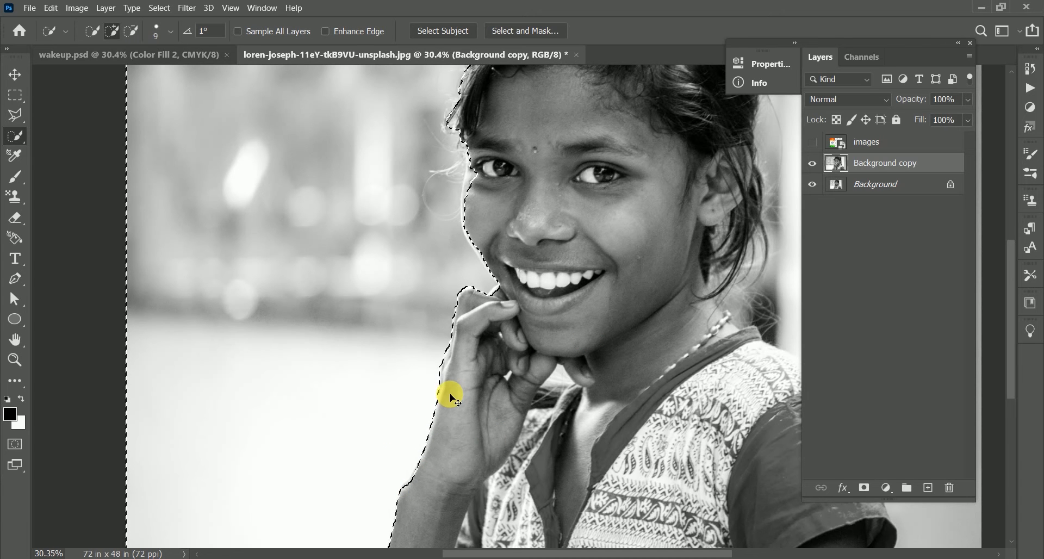
Mask Background copy from the selection, check the cutout without the Background layer, and invert the mask
key("ctrl+0")
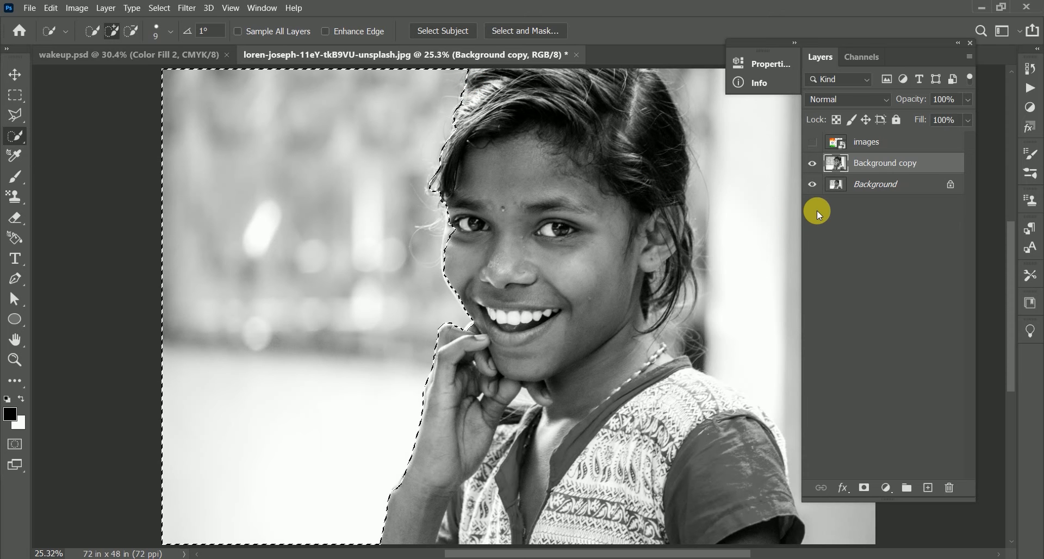
left_click(864, 488)
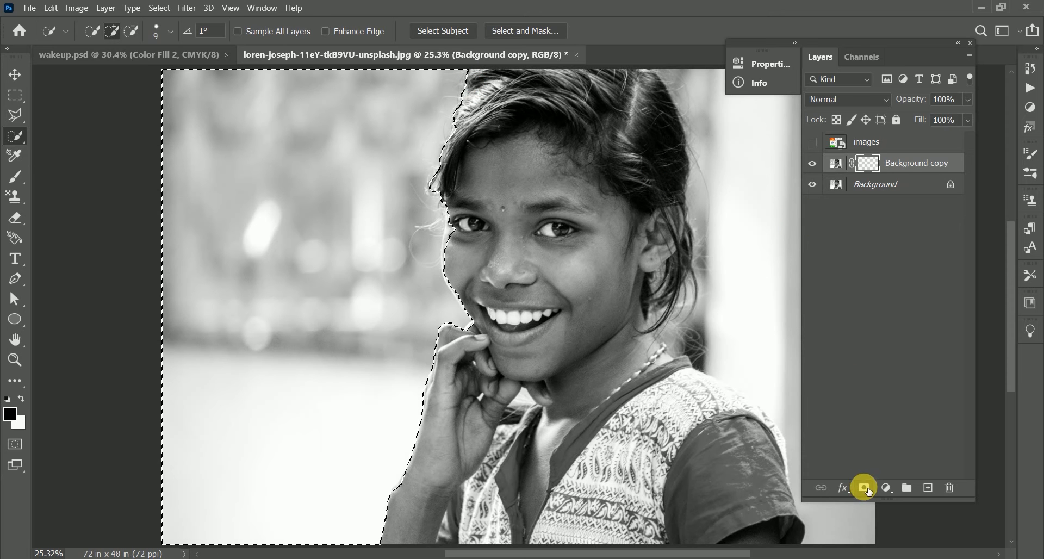
left_click(816, 186)
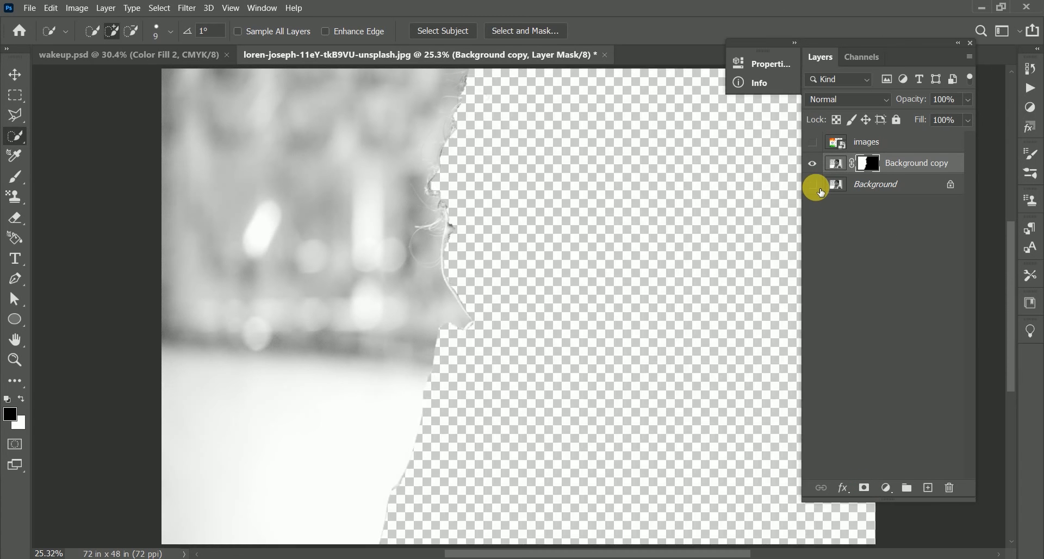
left_click(816, 187)
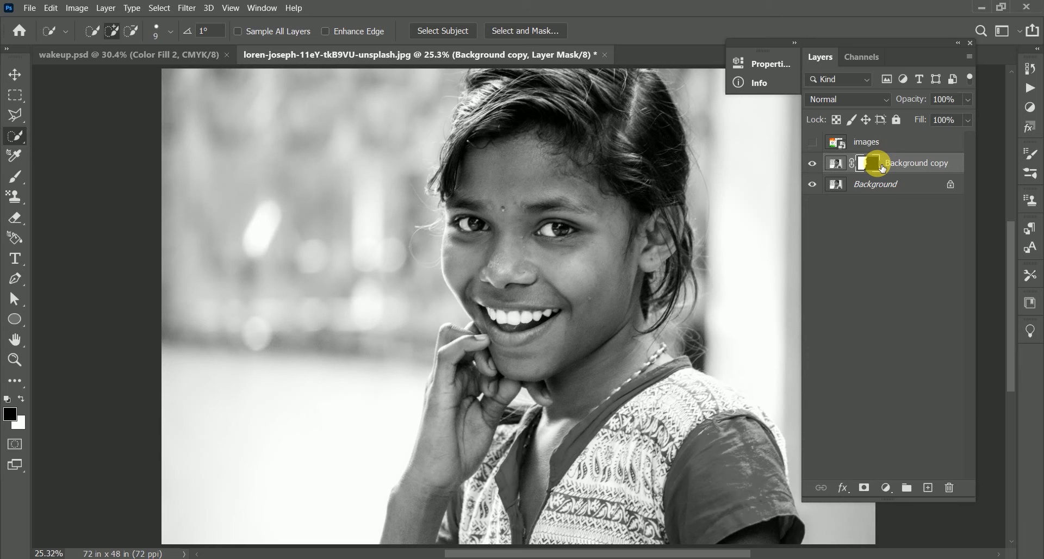
Show the flag layer beneath the masked Background copy and move the flag flush with the canvas's left edge
left_click(812, 142)
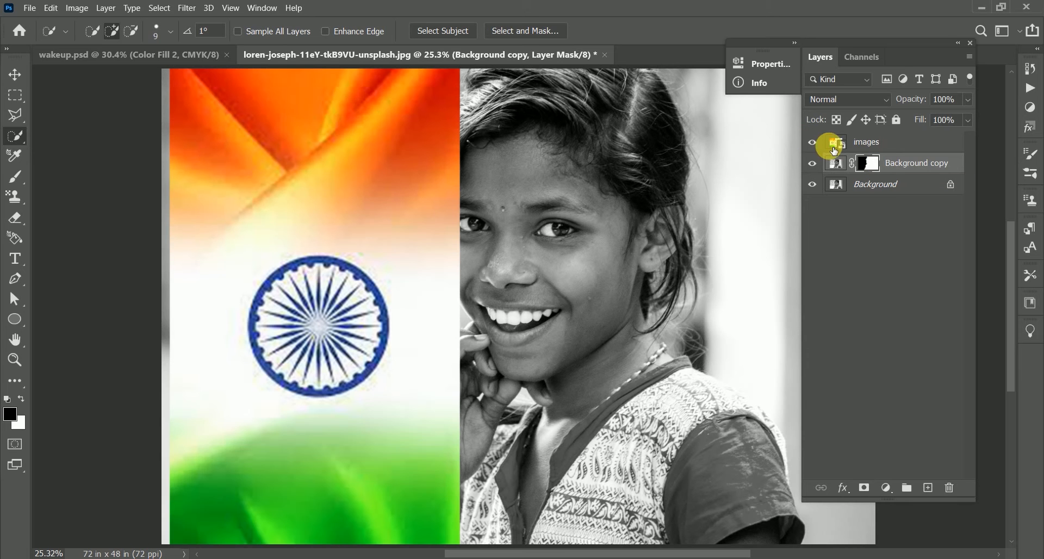
left_click_drag(883, 168, 884, 139)
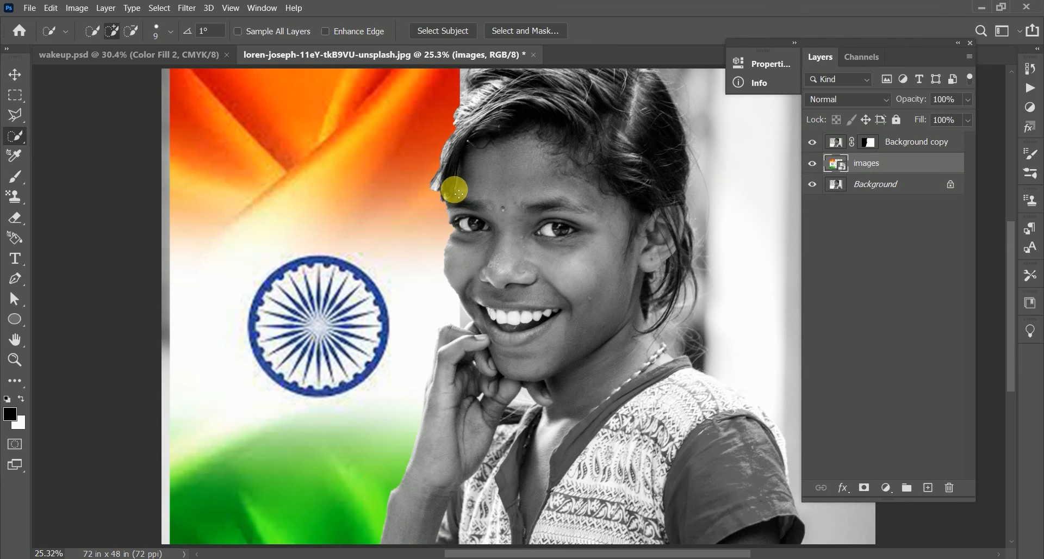
key("v")
left_click_drag(330, 155, 329, 156)
Target Background copy's mask and set a Soft Round brush to 63 px, 6% opacity and 12% flow
left_click(869, 142)
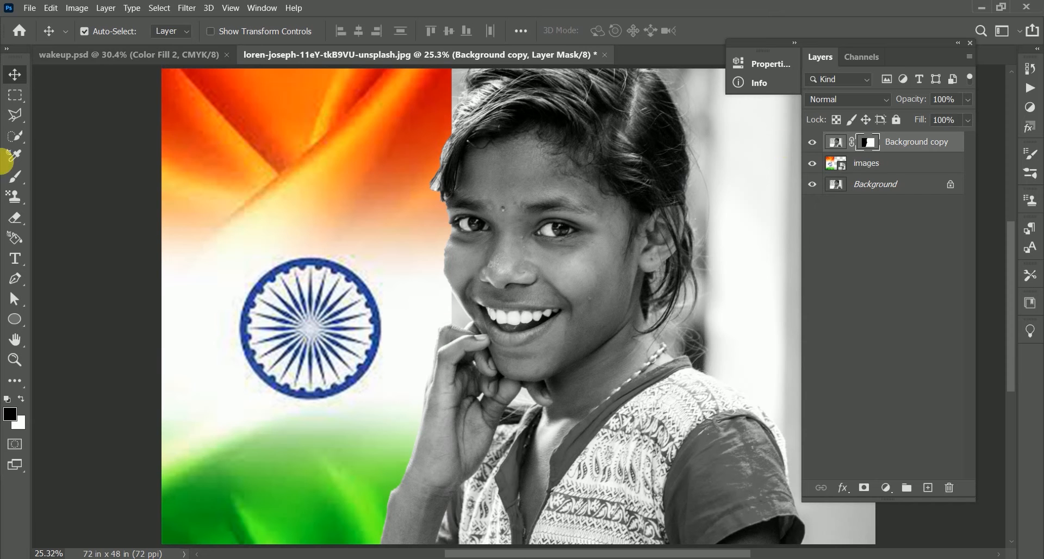
left_click(13, 177)
right_click(407, 189)
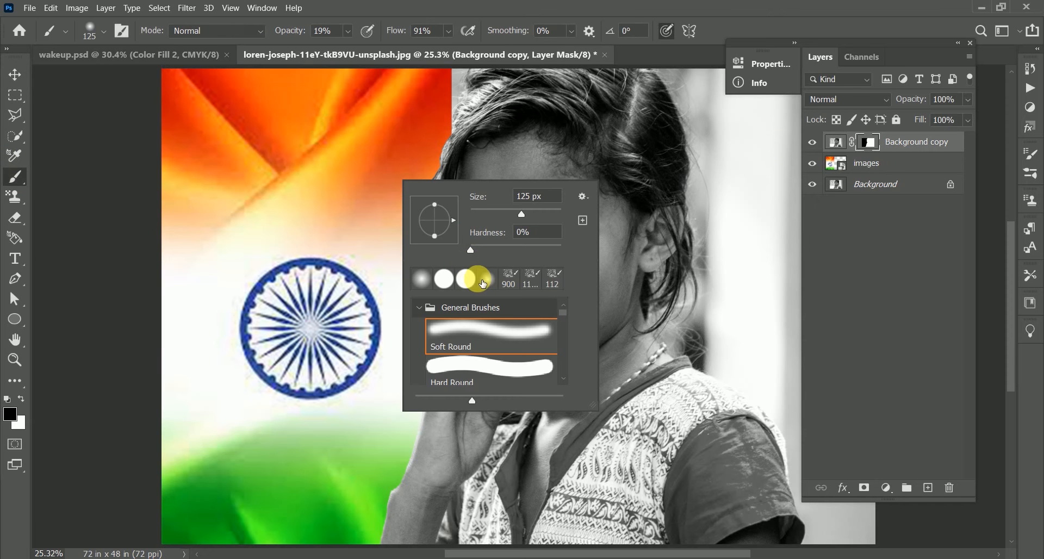
left_click(498, 214)
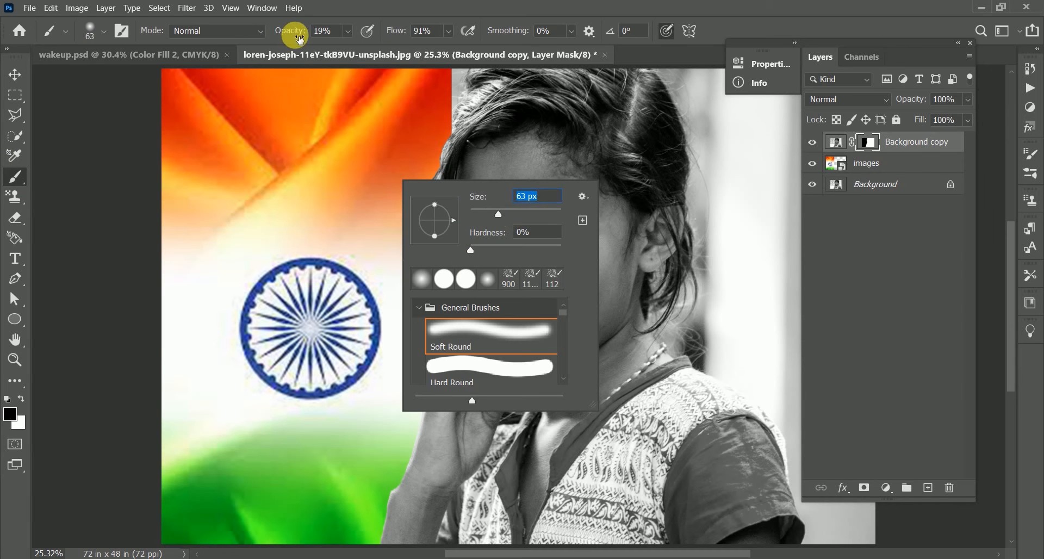
left_click_drag(295, 34, 281, 33)
left_click_drag(402, 34, 395, 37)
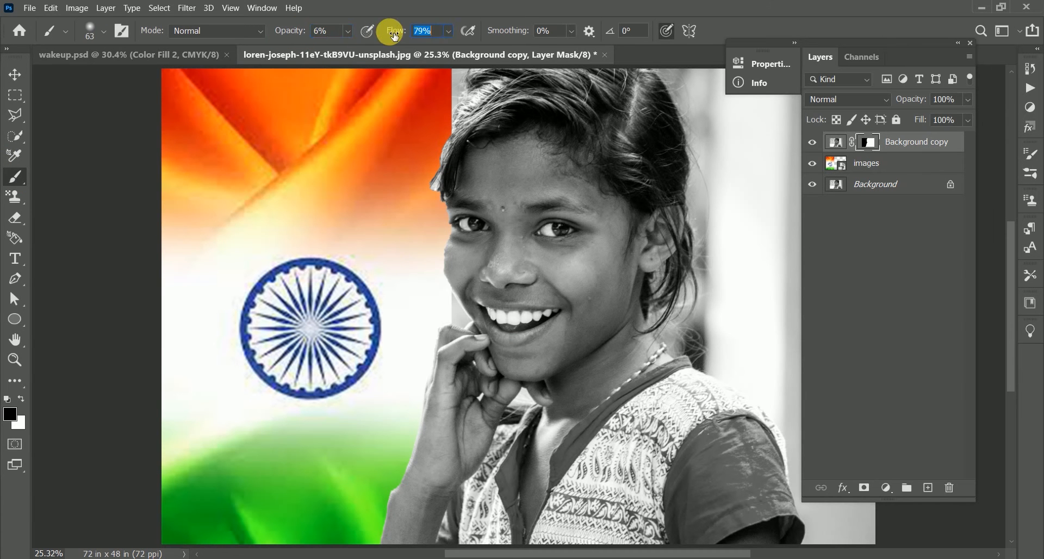
left_click(348, 34)
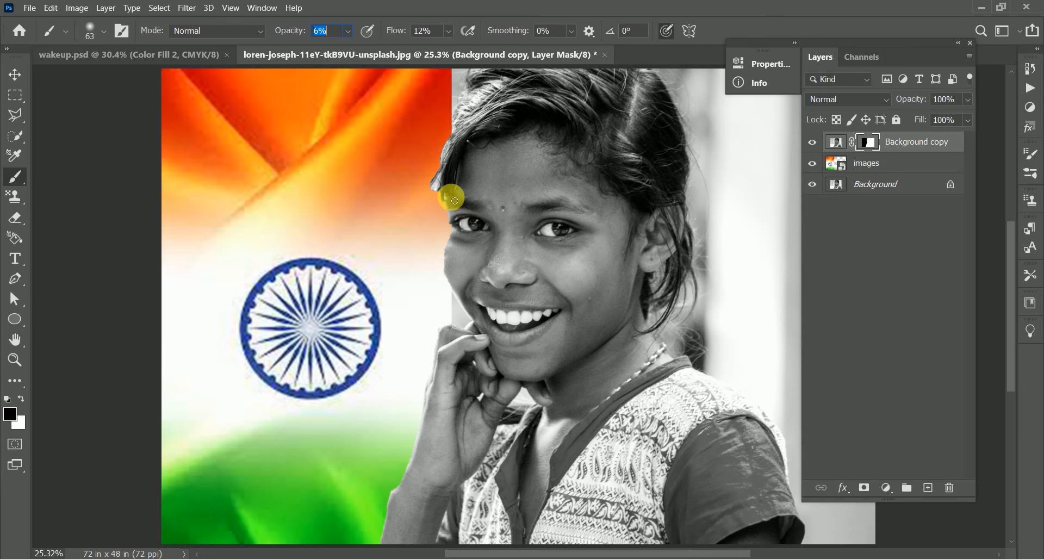
Enlarge the brush to 800 px and paint black on the mask at the hair edge beside the forehead
left_click(12, 73)
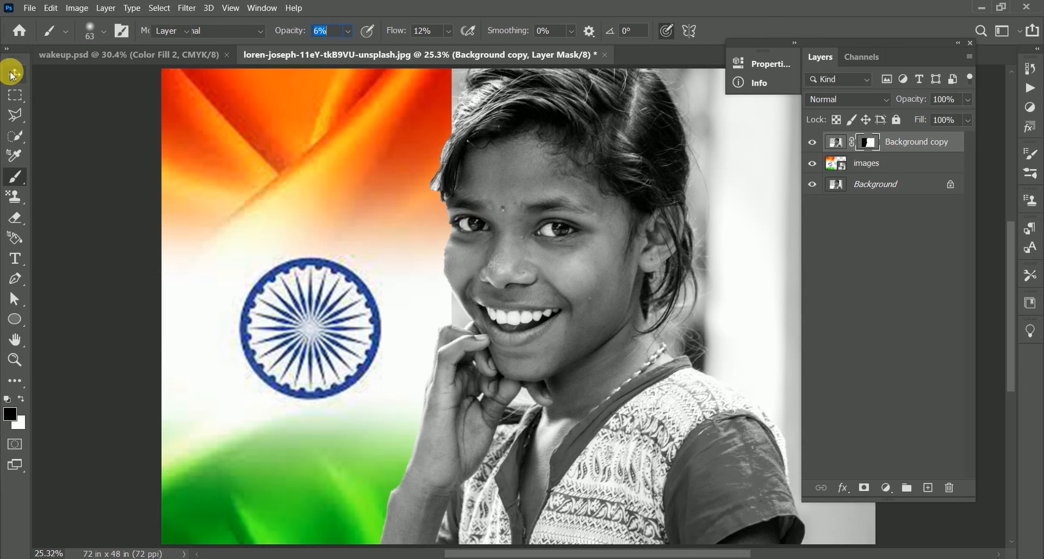
left_click(12, 177)
key("bracketright")
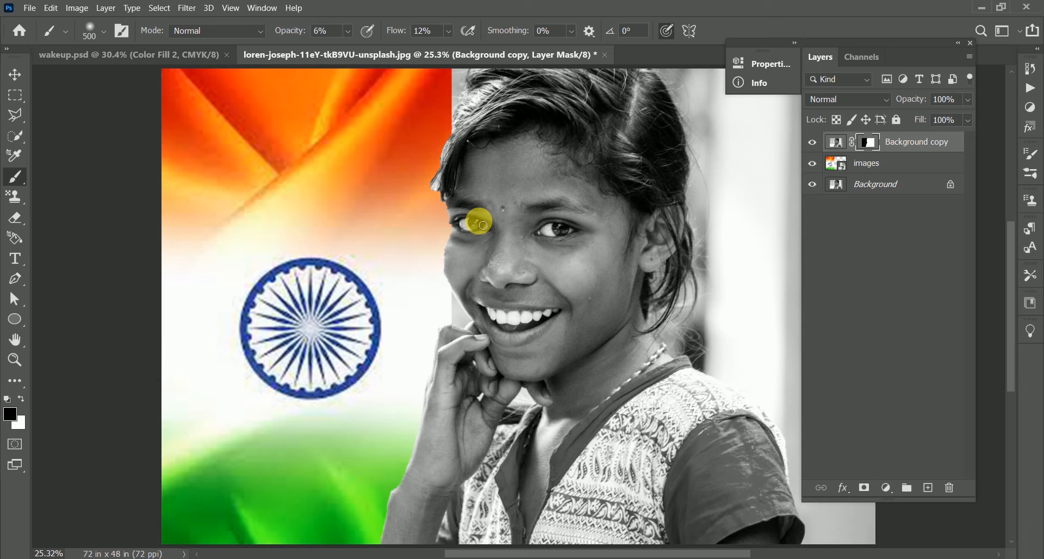
key("bracketright")
key("bracketright")
key("bracketright")
left_click(452, 191)
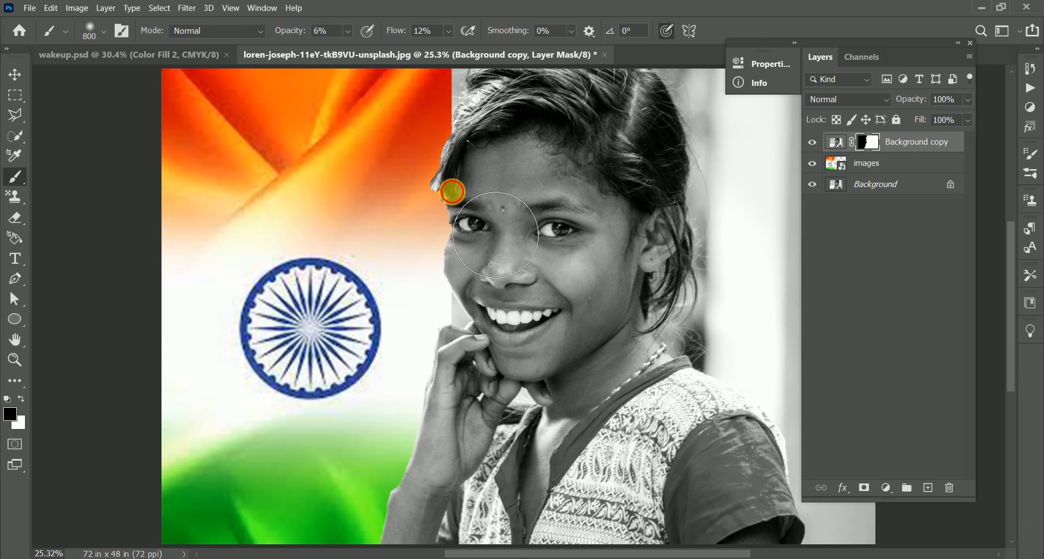
Raise the brush opacity to 16% and paint the mask along the hair and temple edge
left_click_drag(287, 33, 293, 32)
left_click(450, 204)
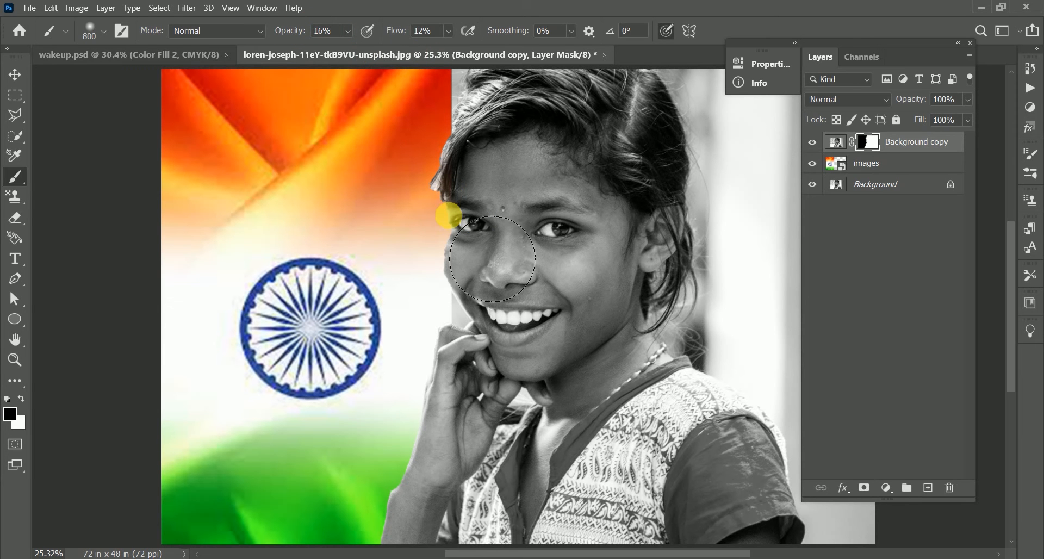
left_click_drag(445, 207, 444, 186)
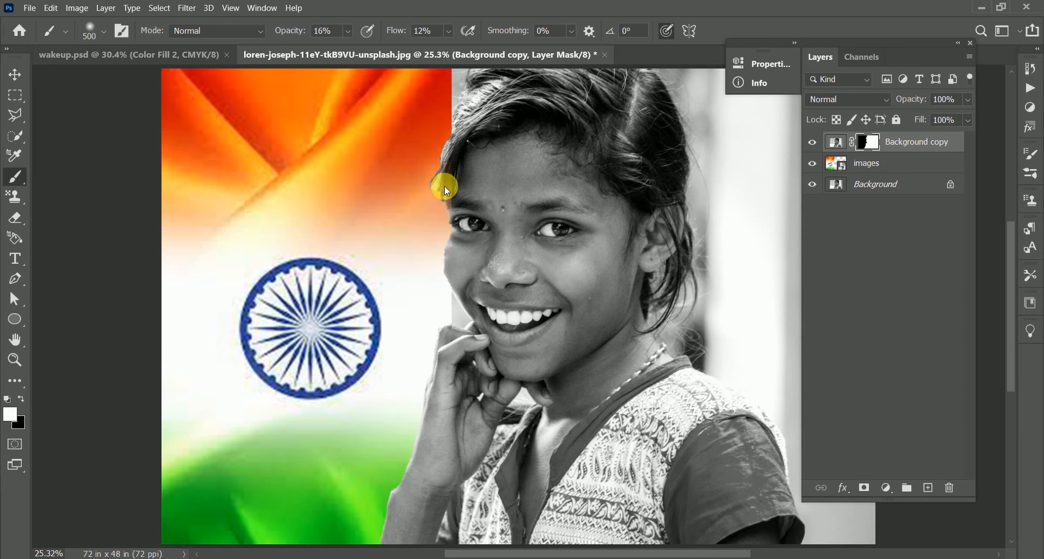
Set the brush to 23% flow and 35% opacity and paint white on the mask along the face and hair
left_click(396, 32)
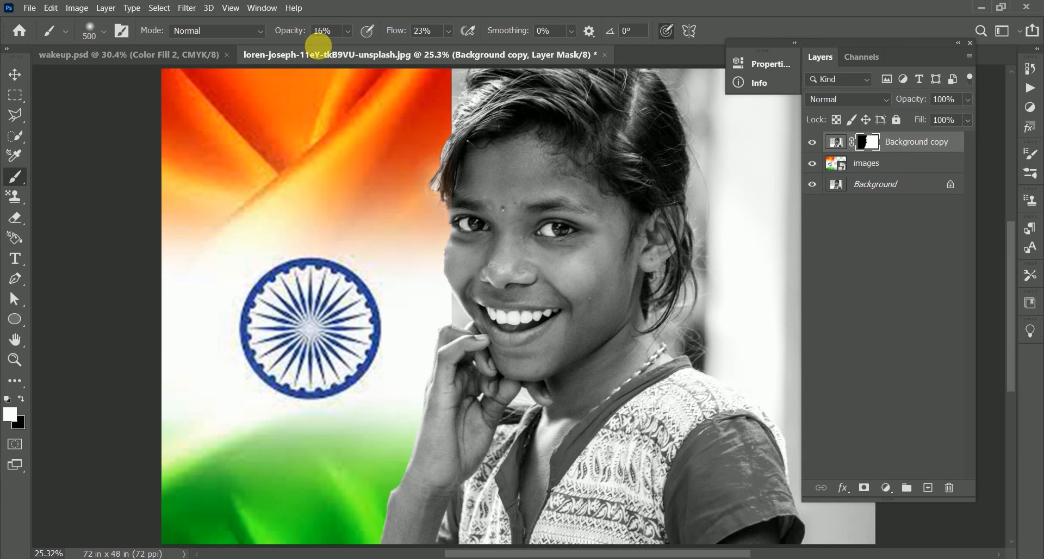
left_click_drag(288, 30, 301, 32)
key("3")
key("5")
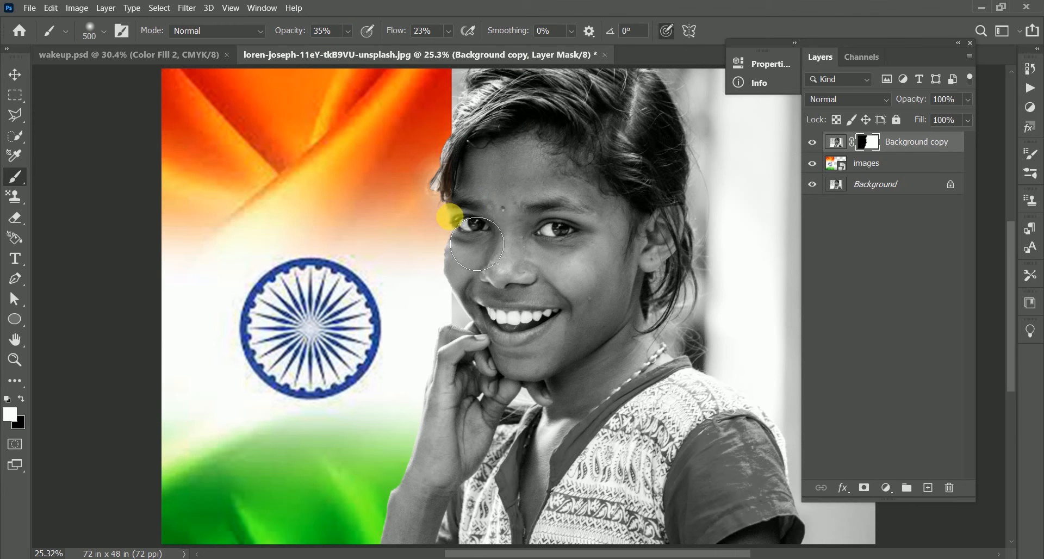
mouse_move(496, 241)
left_mouse_down()
mouse_move(493, 309)
mouse_move(477, 255)
mouse_move(490, 152)
mouse_move(474, 212)
mouse_move(495, 243)
mouse_move(505, 360)
mouse_move(475, 388)
mouse_move(441, 527)
mouse_move(482, 427)
mouse_move(485, 237)
mouse_move(508, 141)
left_mouse_up()
left_click(483, 197)
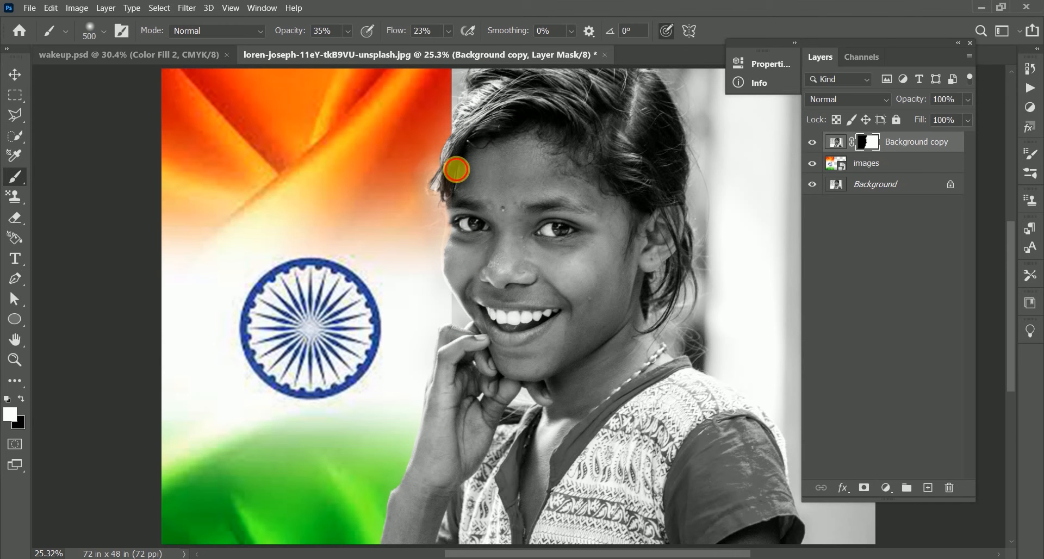
Reduce the brush to 200 px and touch up the mask at the hair tips beside the forehead
key("bracketleft")
key("bracketleft")
key("bracketleft")
left_click_drag(467, 194, 448, 195)
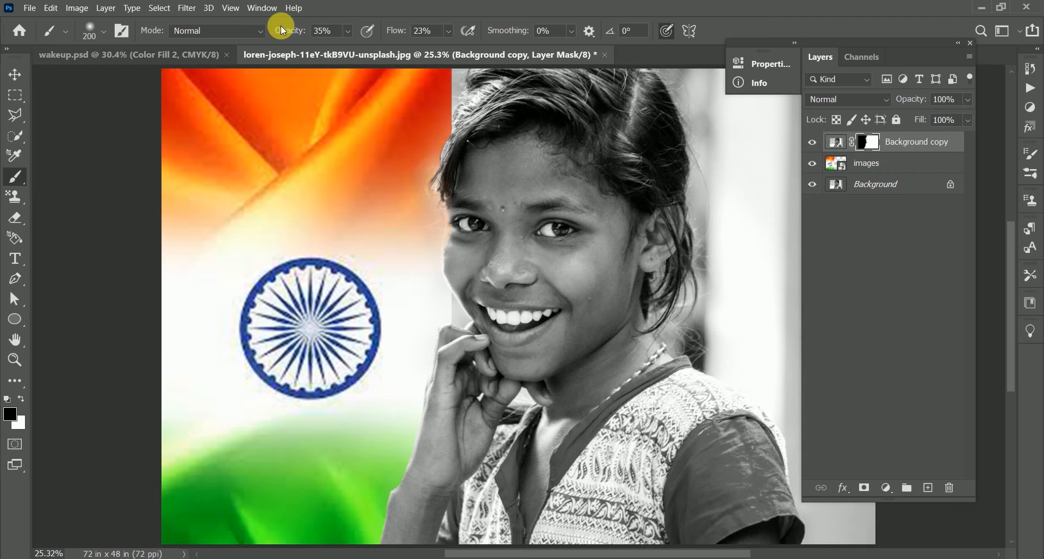
Lower the brush to 15% opacity and 9% flow and paint black on the mask at the hair edge beside the forehead
left_click_drag(289, 31, 278, 31)
left_click_drag(408, 32, 400, 32)
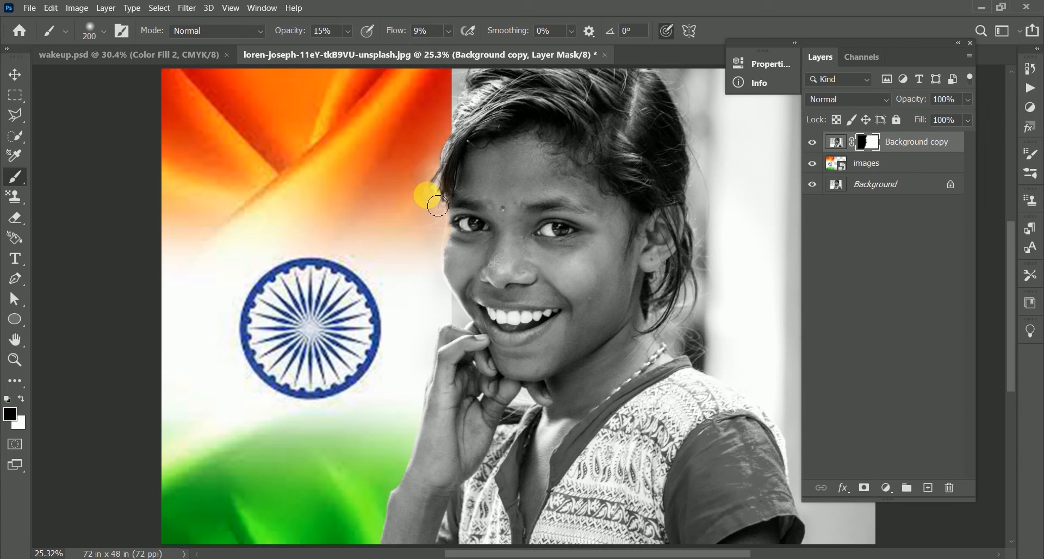
left_click_drag(434, 201, 440, 181)
Move the flag image layer slightly to the right behind the girl
left_click(15, 74)
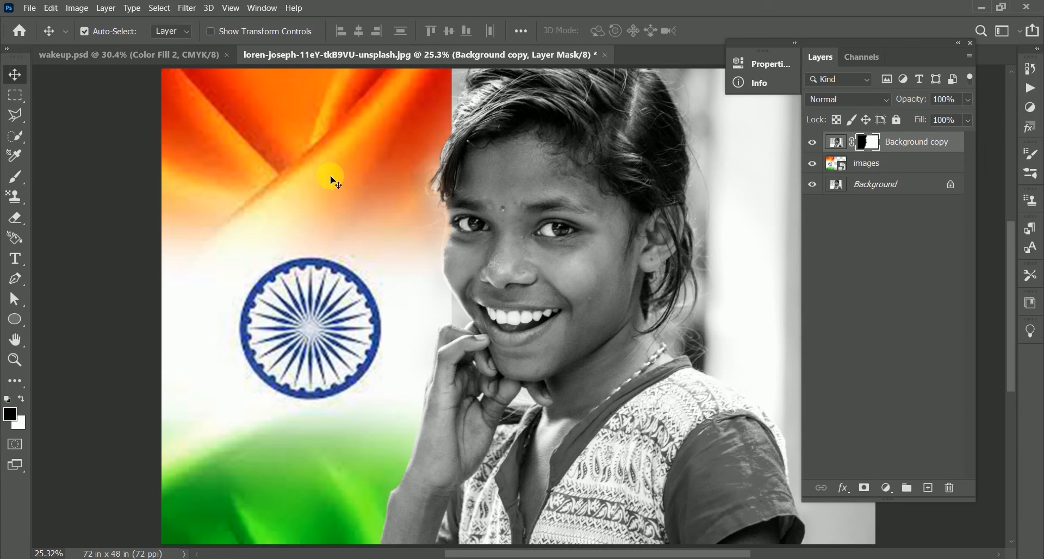
left_click(324, 161)
left_click_drag(324, 161, 331, 161)
key("ctrl+minus")
key("ctrl+minus")
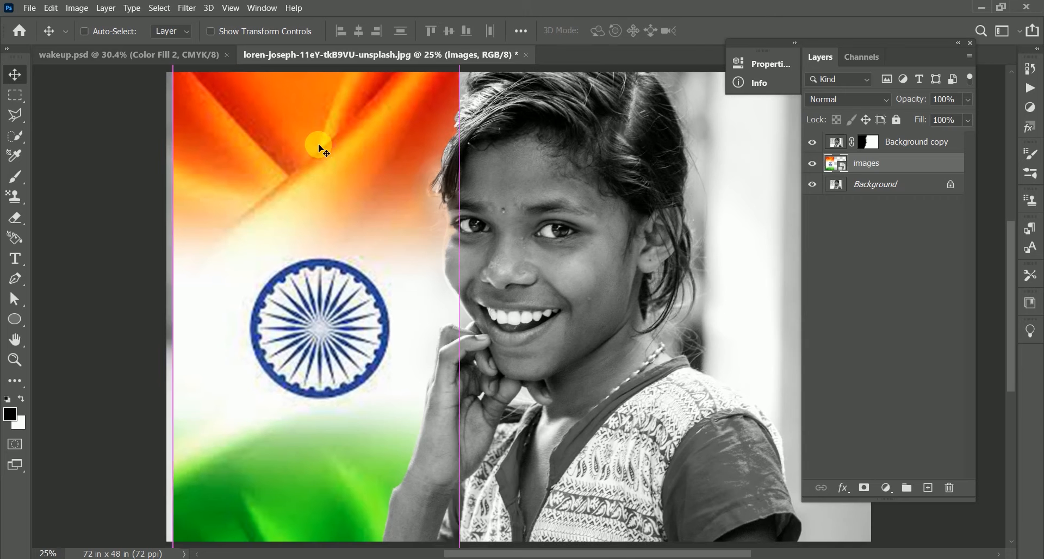
Select the Background copy layer and set up a 600 px brush with 21% flow and black as the foreground colour
left_click(917, 142)
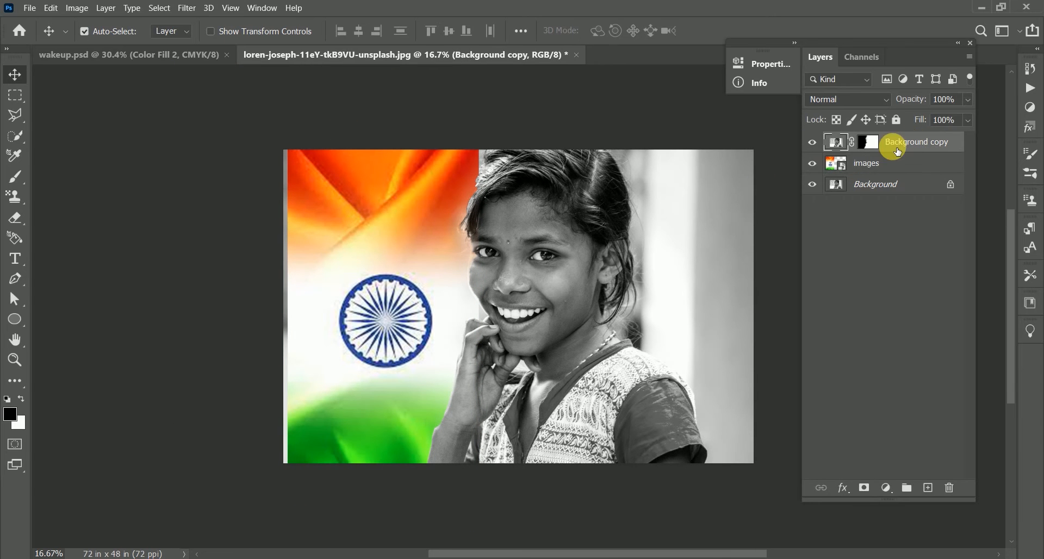
left_click(12, 175)
key("x")
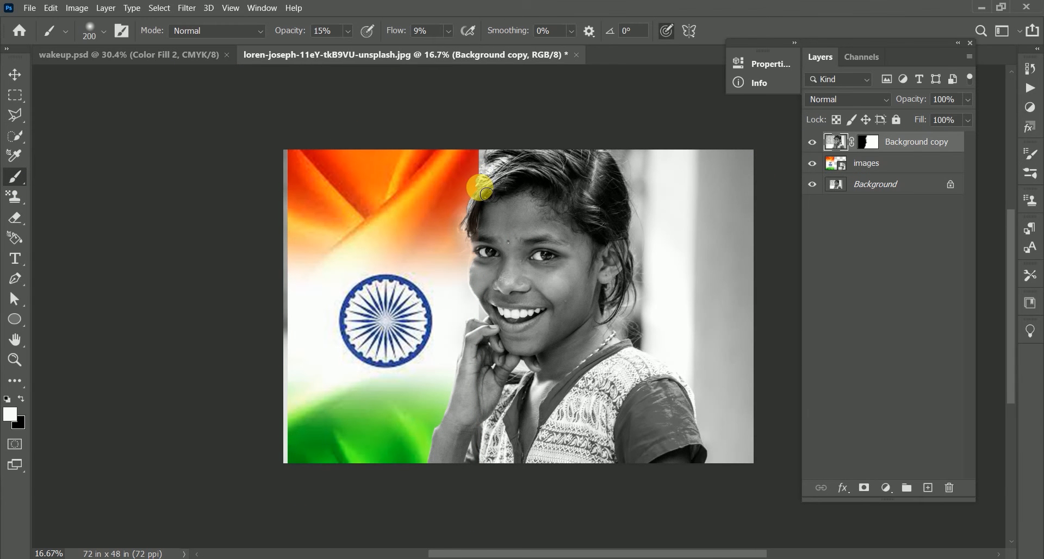
key("bracketright")
key("bracketright")
key("bracketright")
key("bracketright")
key("bracketright")
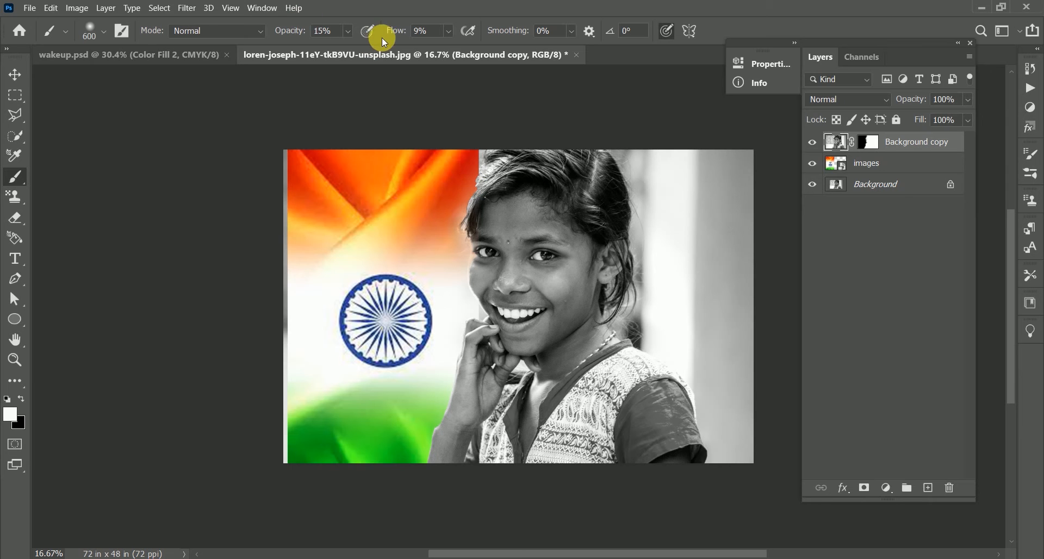
left_click_drag(396, 31, 413, 39)
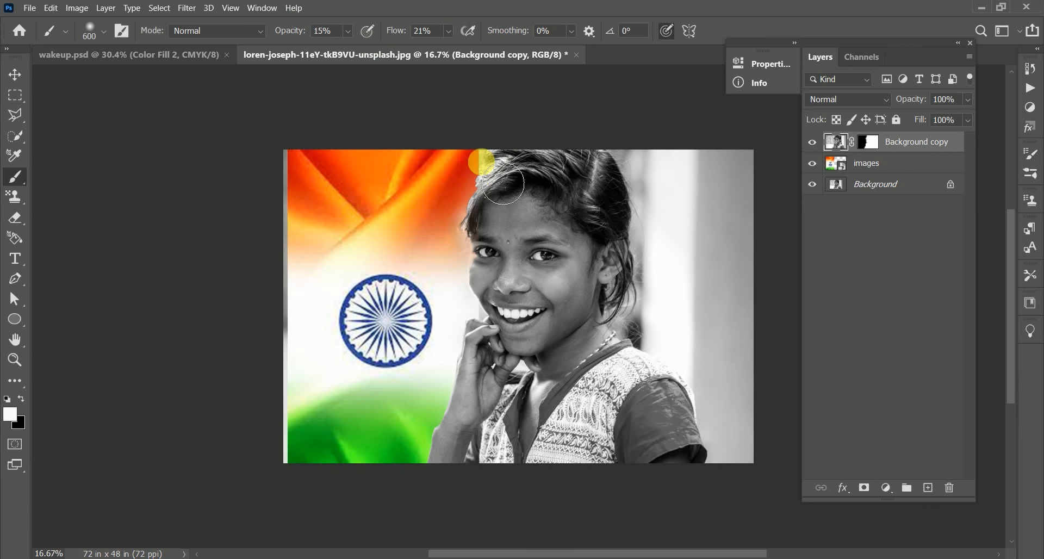
key("x")
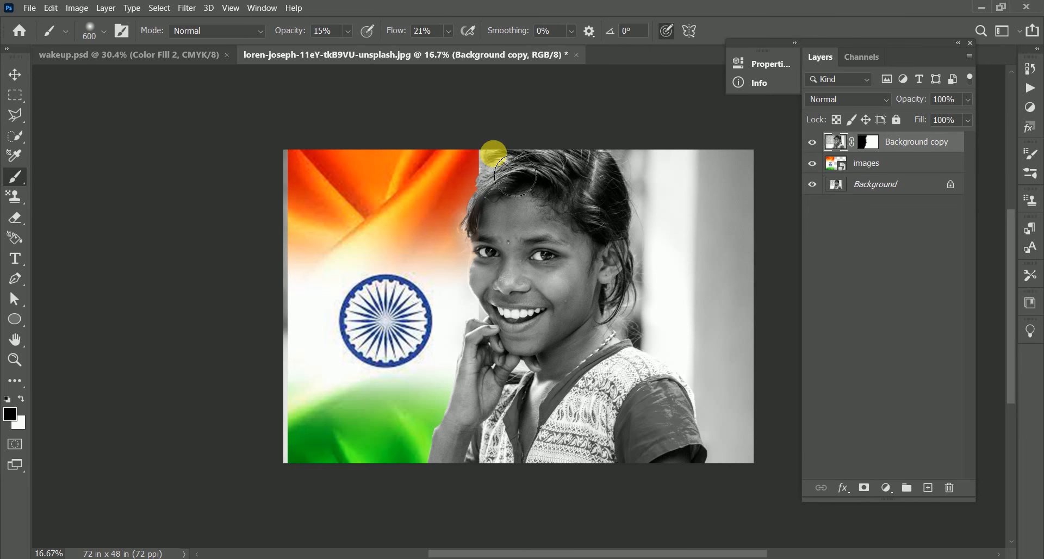
Try to scale the flag layer to about 1258% in width and height
left_click(15, 74)
left_click(409, 190, "ctrl")
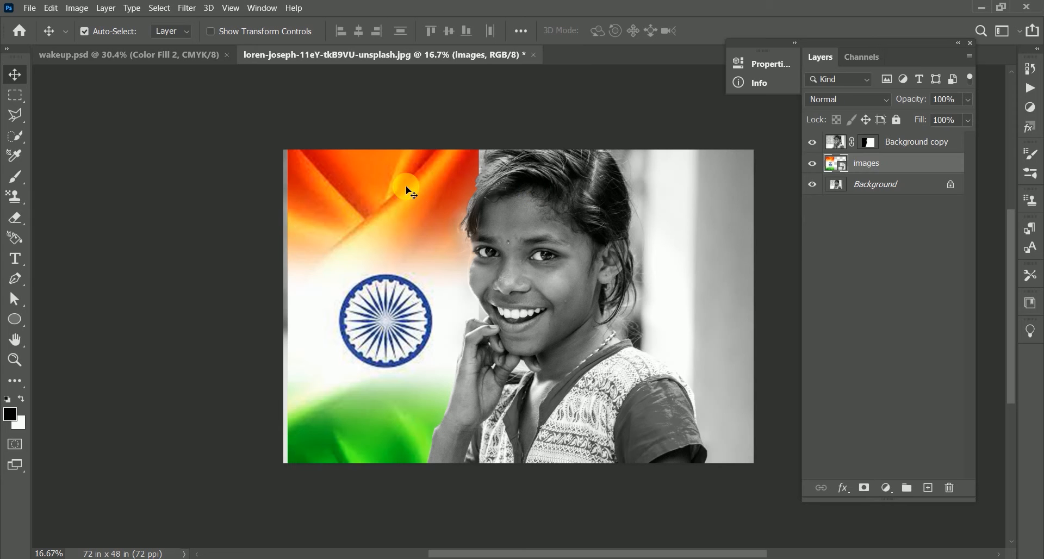
key("ctrl+t")
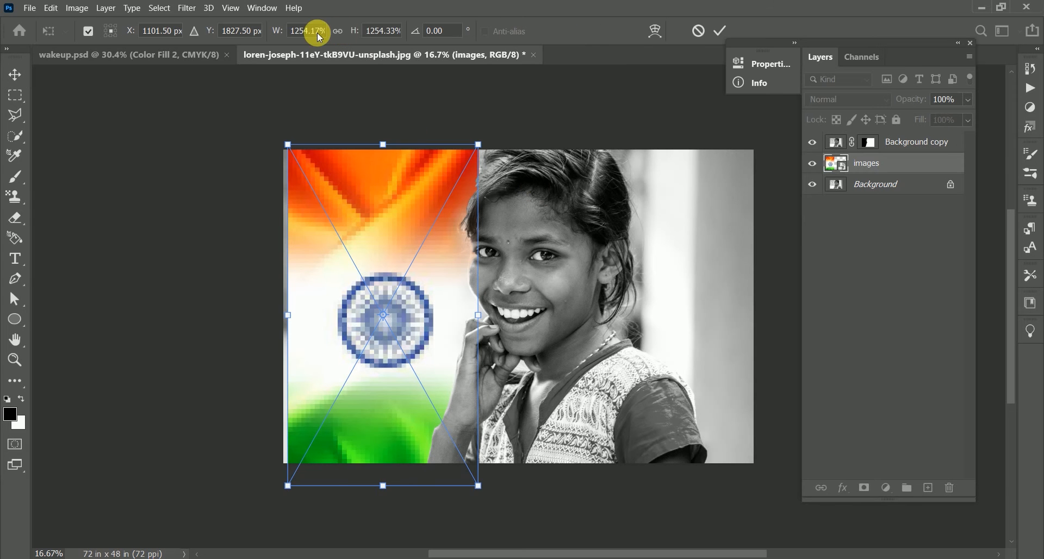
left_click(338, 31)
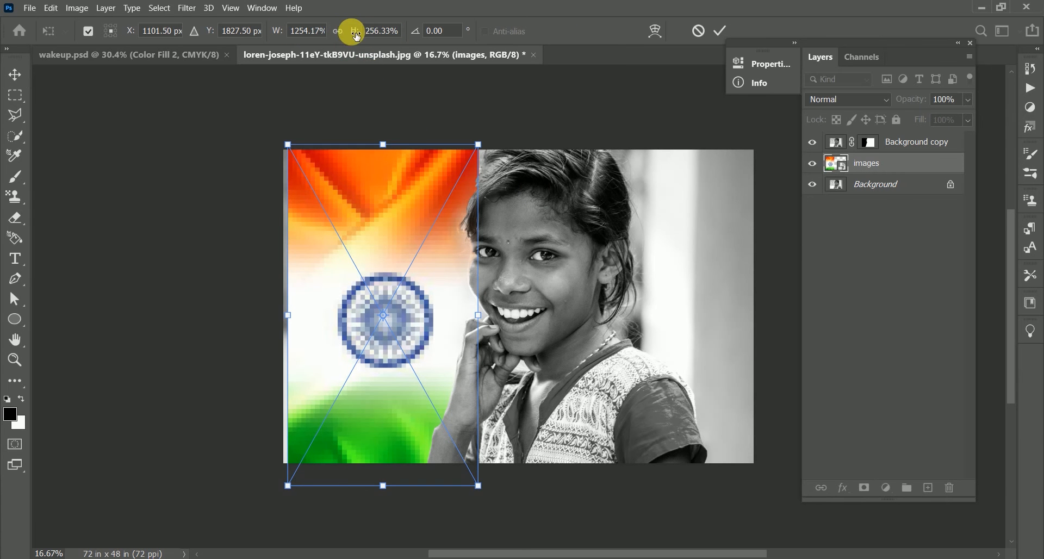
left_click_drag(353, 31, 334, 38)
left_click(338, 32)
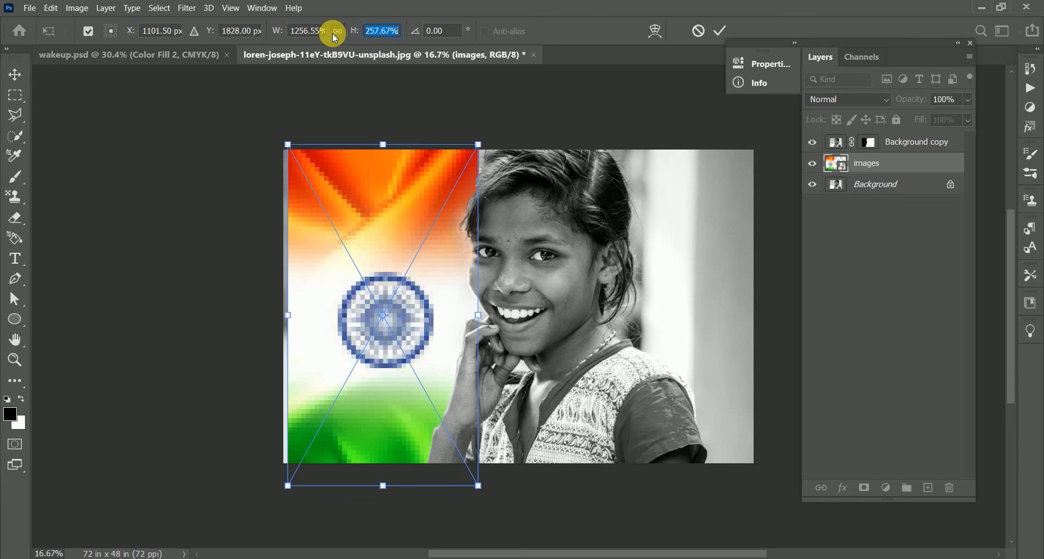
key("Up")
left_click(335, 32)
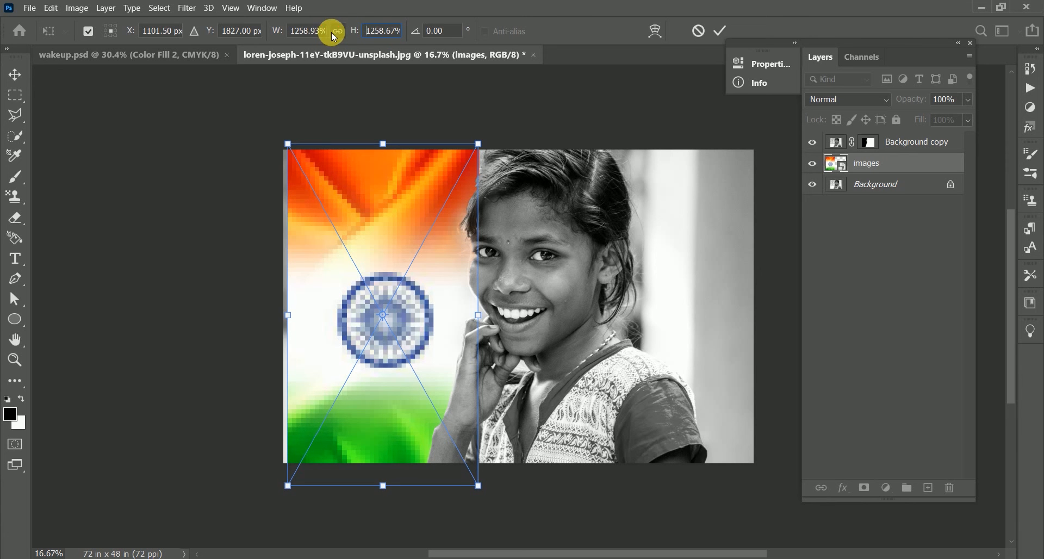
left_click_drag(564, 175, 563, 178)
key("Return")
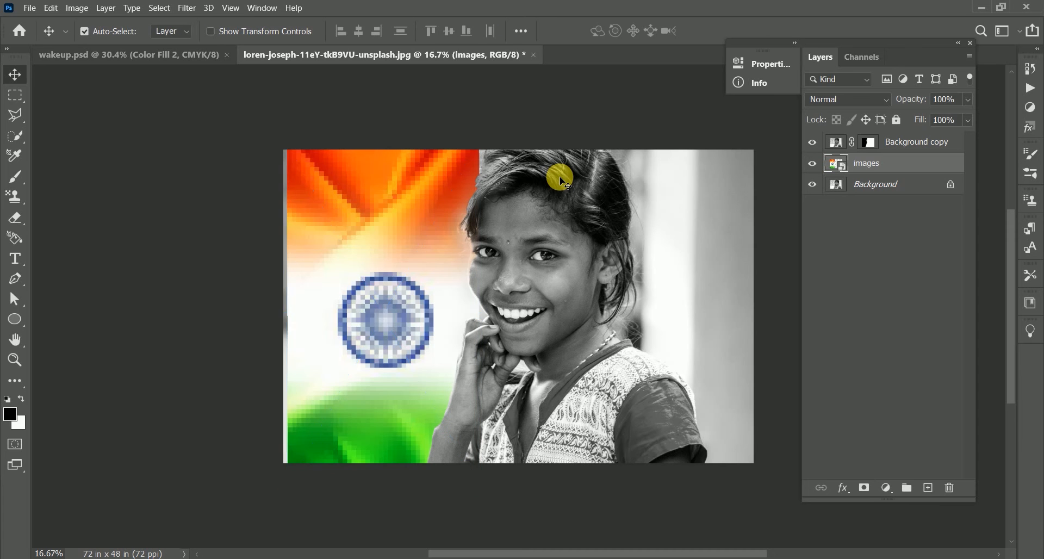
key("ctrl")
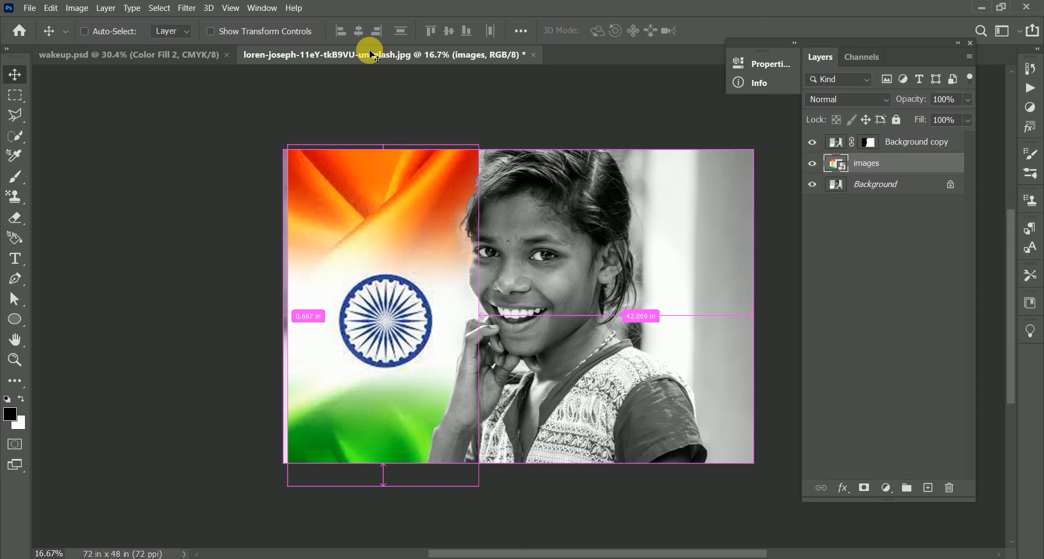
Scale the flag layer proportionally to about 1350% and position it to cover the image's left edge
key("ctrl+t")
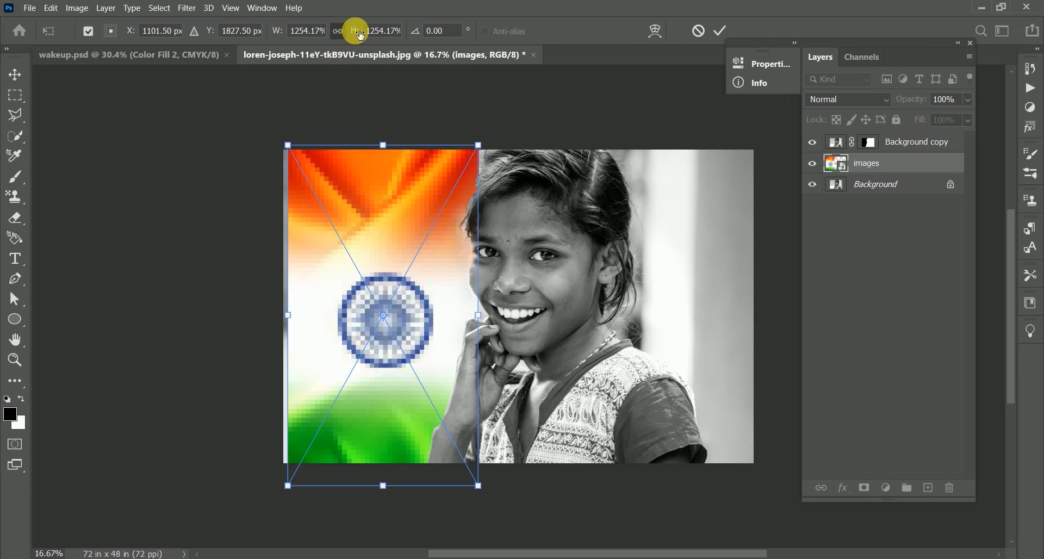
mouse_move(354, 30)
left_mouse_down()
mouse_move(366, 31)
mouse_move(350, 34)
left_mouse_up()
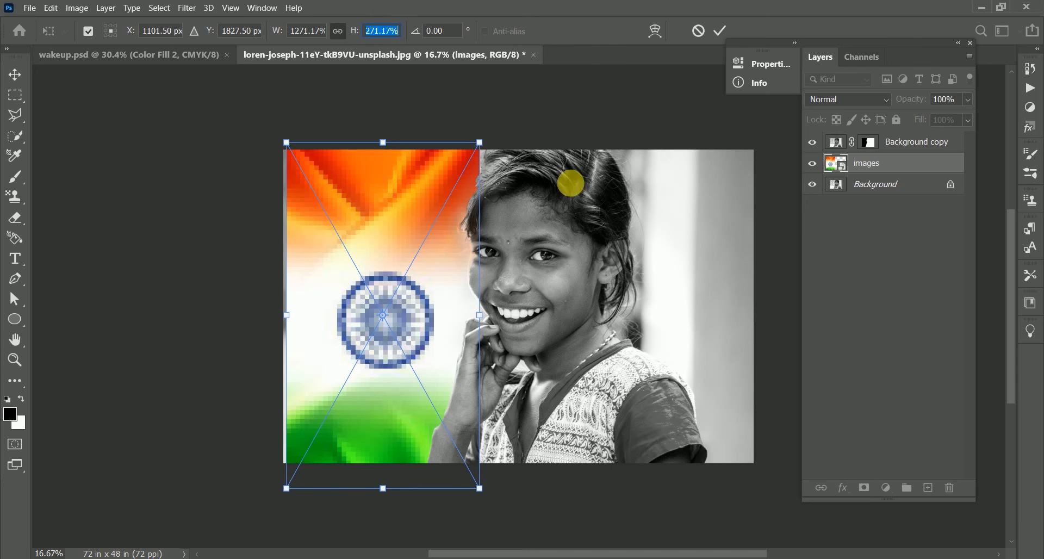
left_click_drag(483, 139, 489, 119)
left_click_drag(442, 162, 440, 168)
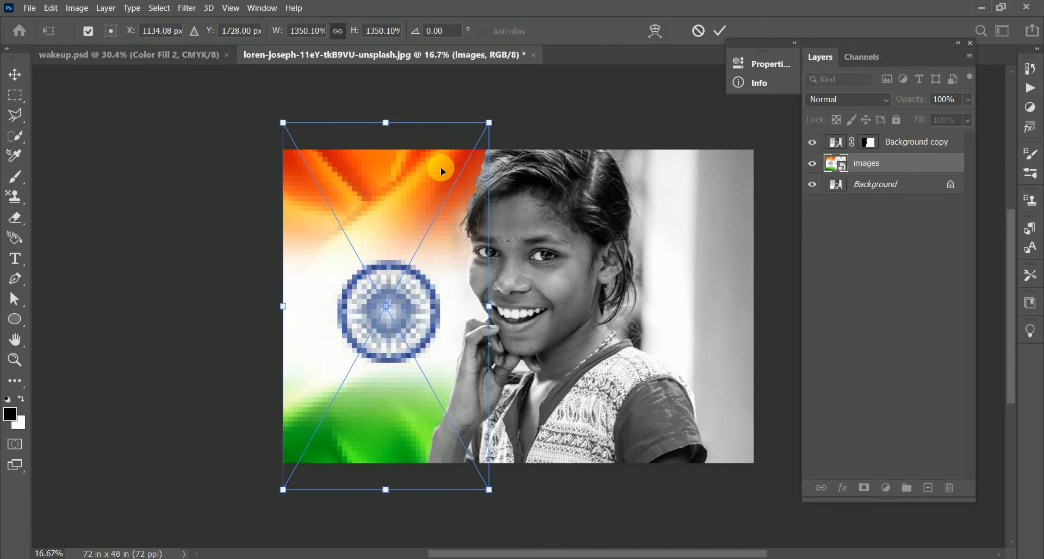
key("Return")
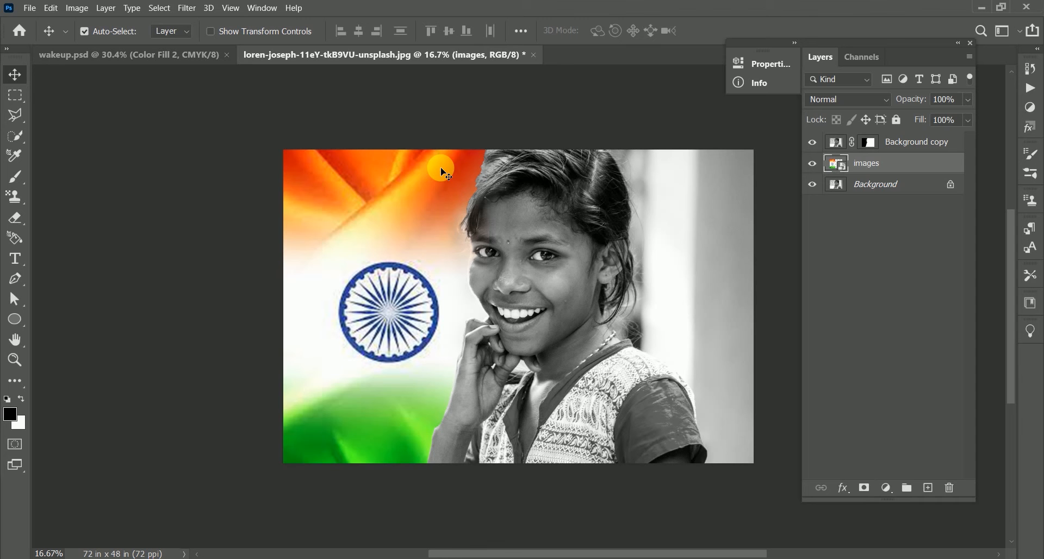
Set the flag layer's blend mode to Hard Light
left_click(860, 101)
left_click(848, 101)
left_click(849, 100)
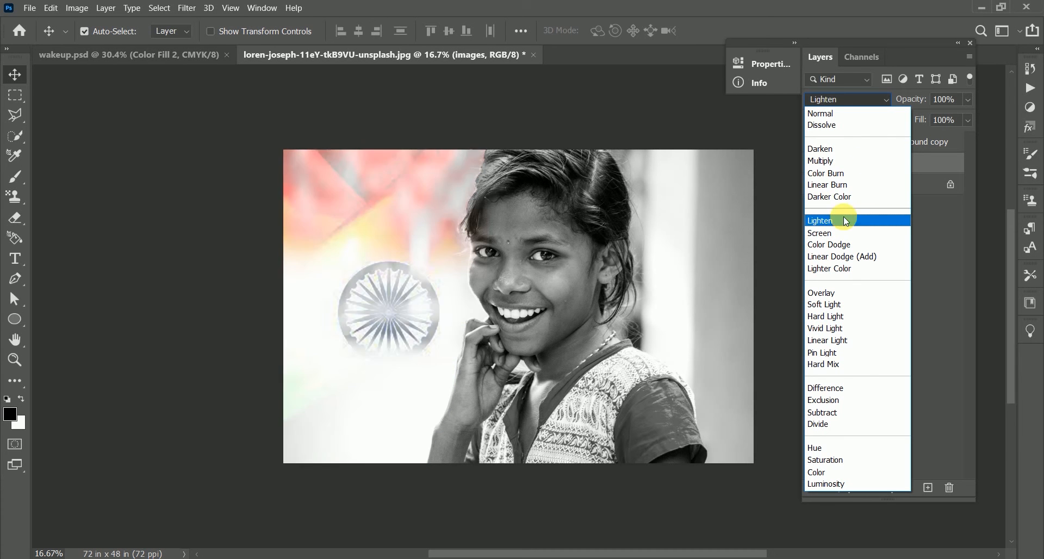
left_click(846, 324)
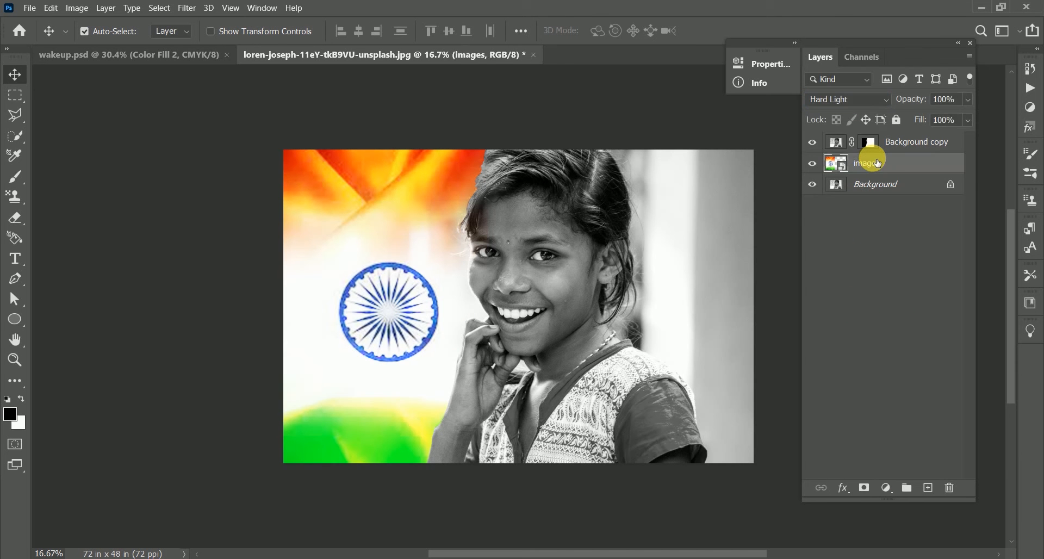
Duplicate the flag layer, place the copy above the Background copy layer and move it over the girl
key("ctrl+j")
left_click_drag(868, 166, 888, 139)
left_click_drag(468, 242, 616, 235)
Set the flag copy's blend mode to Linear Burn and clip it to the Background copy layer
left_click(870, 99)
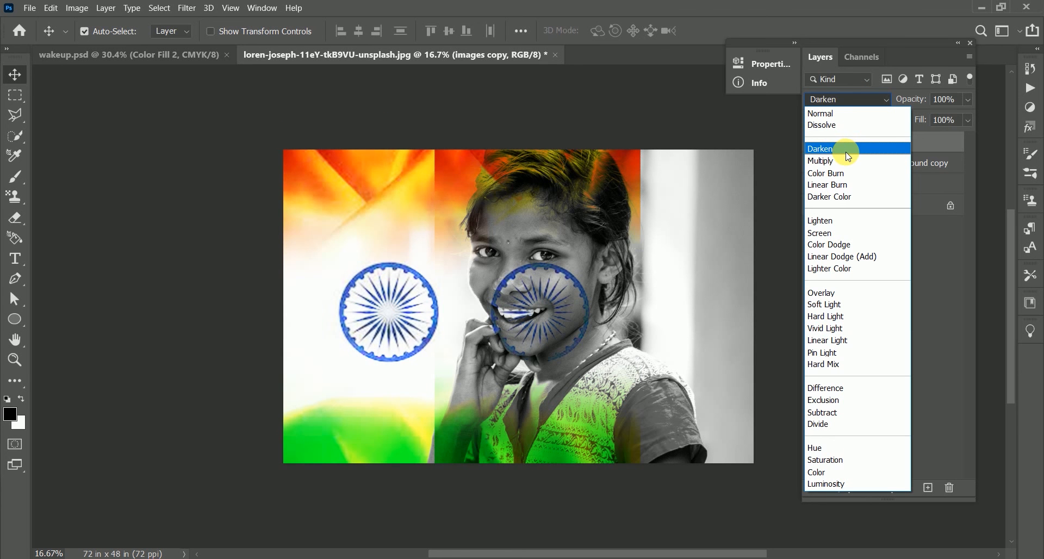
left_click(849, 187)
left_click(848, 185)
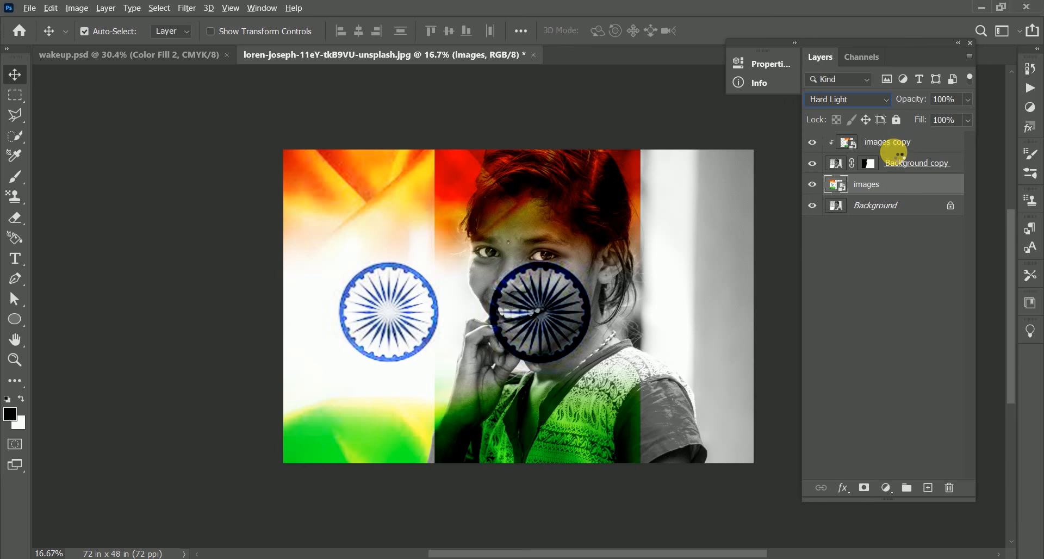
double_click(892, 152)
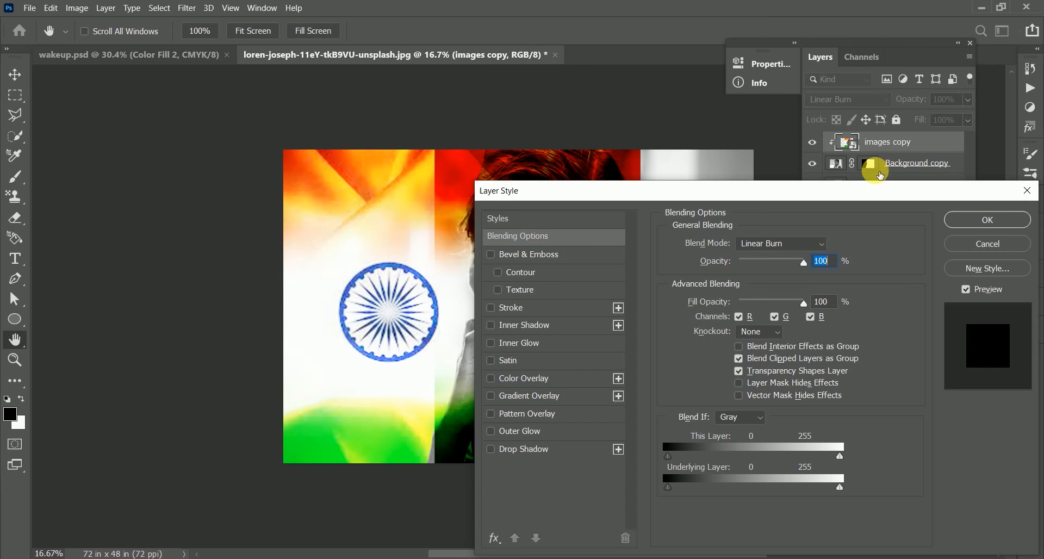
double_click(1025, 194)
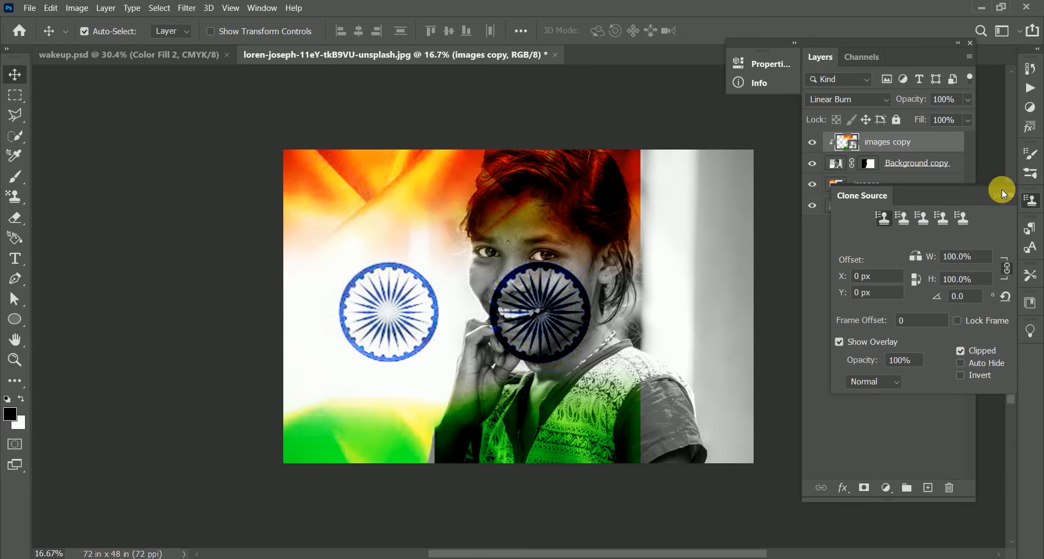
left_click(995, 195)
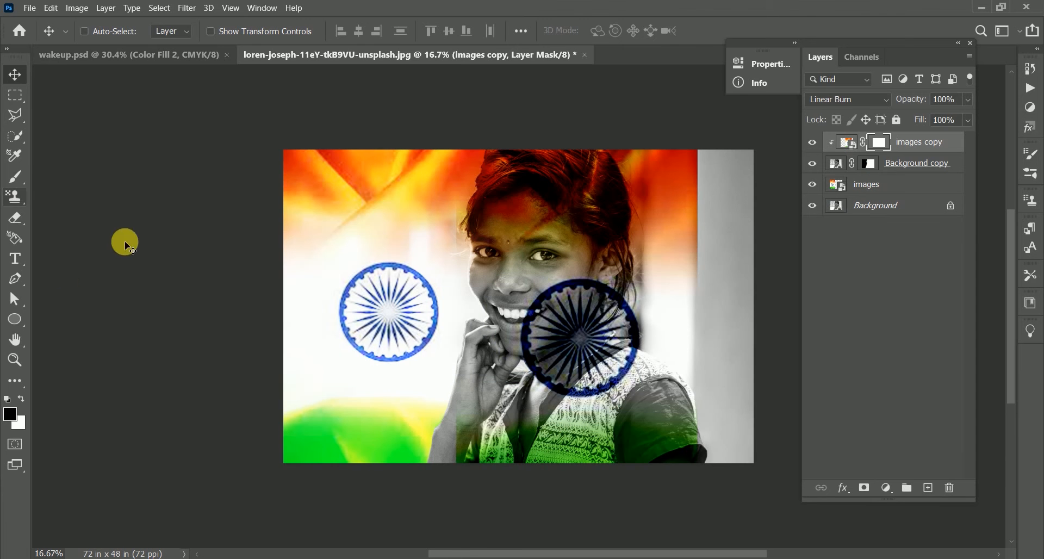
Set the brush to 54% opacity and 55% flow and paint black on the flag copy's mask over the blue wheel
left_click(11, 183)
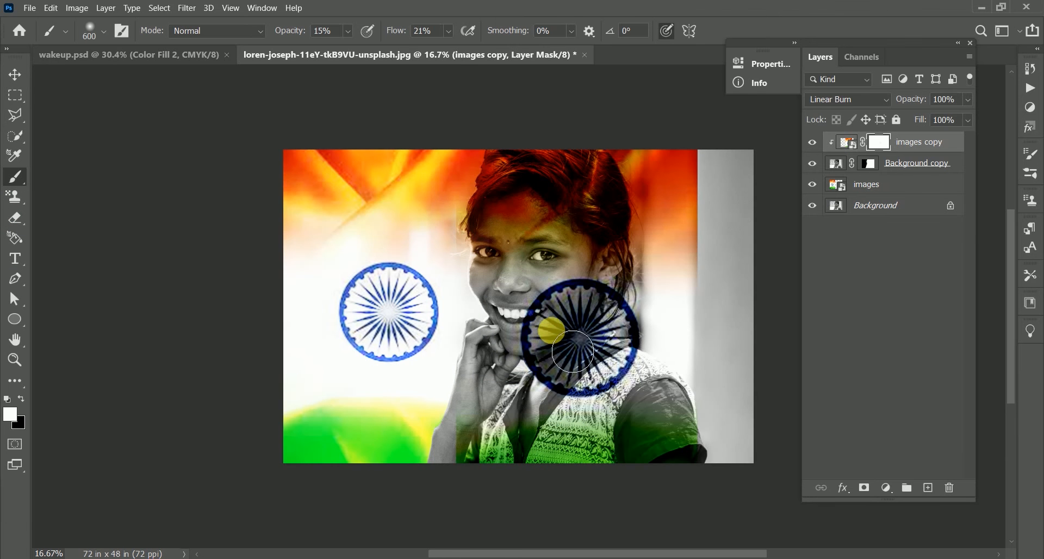
left_click_drag(293, 33, 427, 34)
mouse_move(625, 337)
left_mouse_down()
mouse_move(554, 358)
mouse_move(596, 296)
mouse_move(539, 322)
mouse_move(560, 321)
mouse_move(543, 312)
mouse_move(538, 332)
mouse_move(552, 315)
mouse_move(543, 338)
mouse_move(588, 300)
mouse_move(610, 323)
mouse_move(612, 404)
mouse_move(593, 367)
mouse_move(659, 352)
mouse_move(564, 375)
mouse_move(646, 359)
mouse_move(620, 351)
mouse_move(570, 386)
mouse_move(591, 335)
left_mouse_up()
key("x")
Enlarge the brush and paint out the rest of the wheel over the girl's cheek, chin and neck on the mask
key("]")
key("]")
key("]")
key("]")
key("]")
key("]")
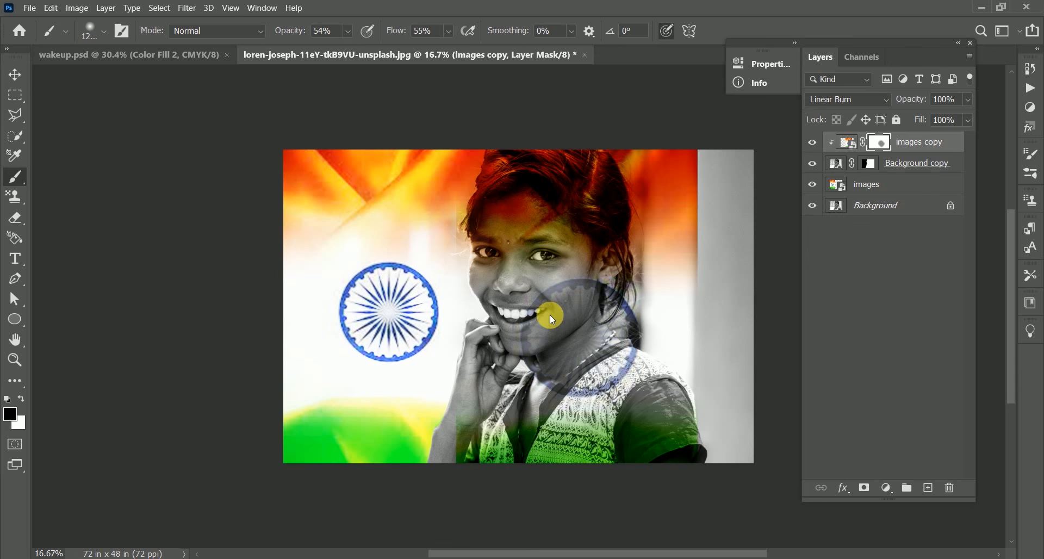
mouse_move(608, 312)
left_mouse_down()
mouse_move(611, 366)
mouse_move(625, 357)
left_mouse_up()
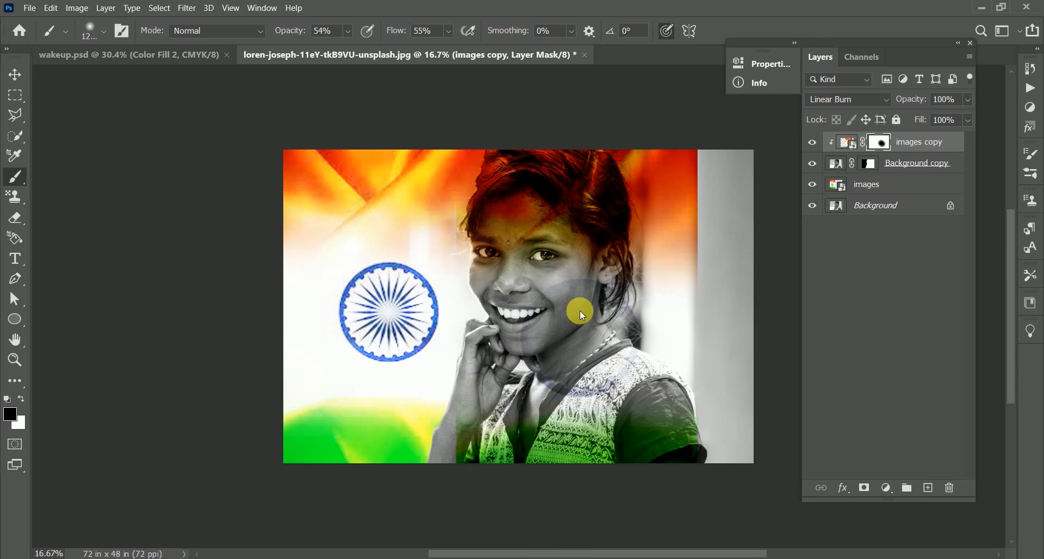
left_click(542, 361)
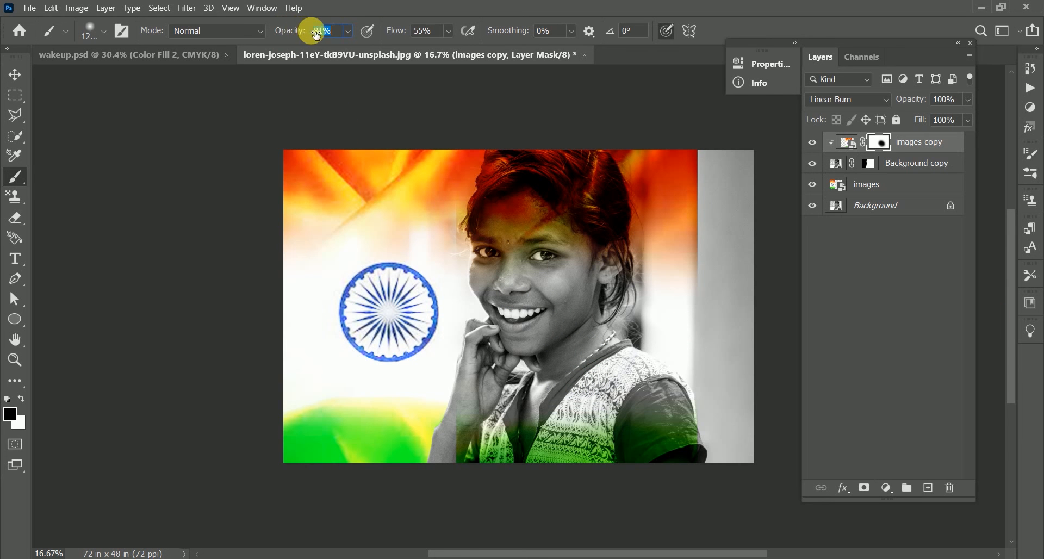
Lower the brush to 16% opacity and 11% flow for soft painting on the flag copy's mask
left_click(407, 34)
left_click_drag(409, 34, 380, 36)
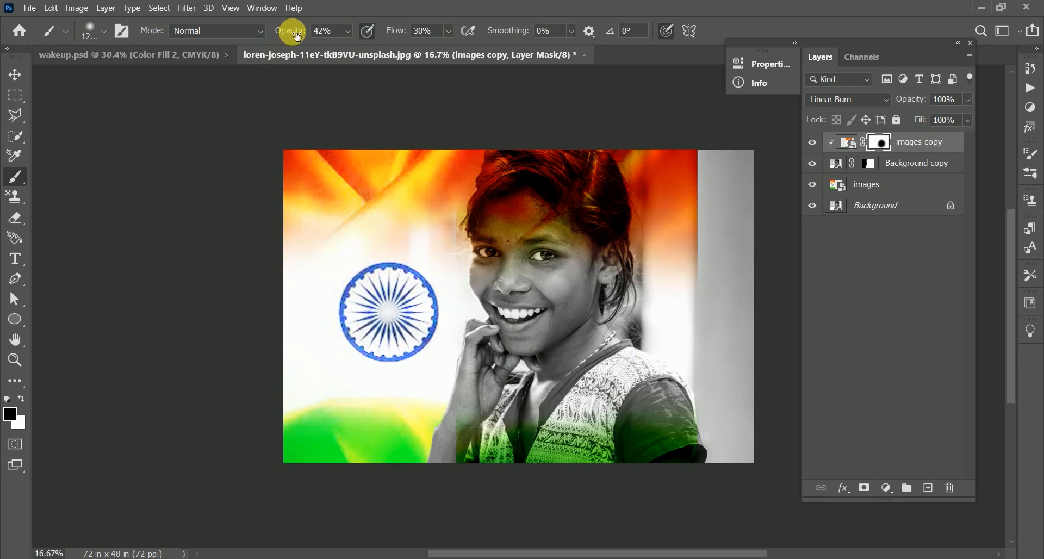
left_click_drag(289, 31, 392, 32)
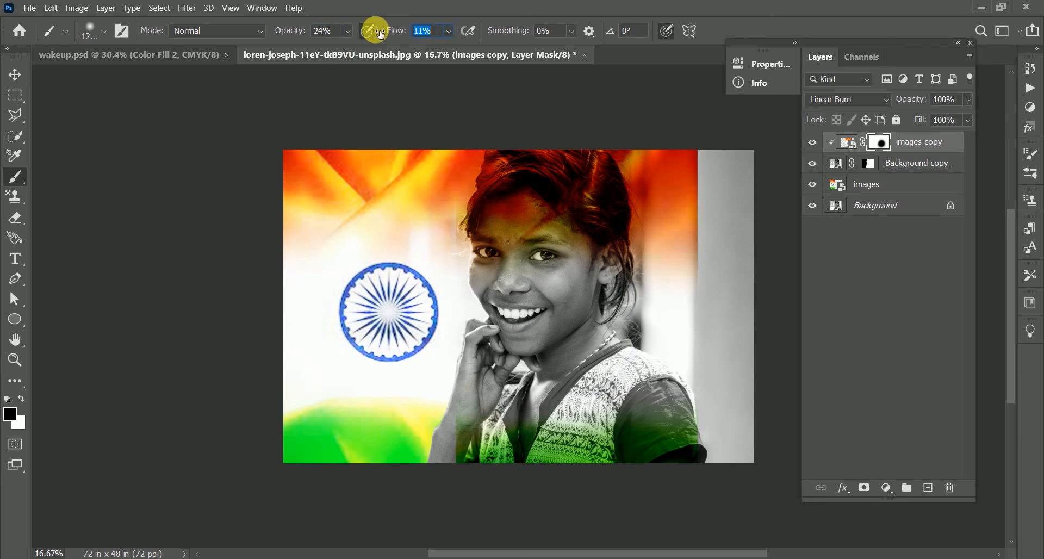
left_click(301, 34)
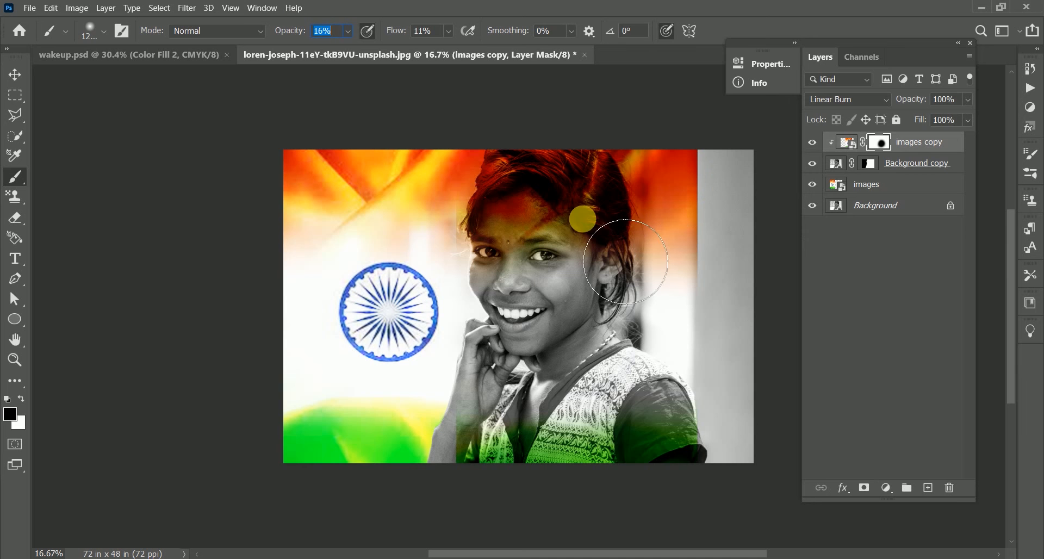
key("v")
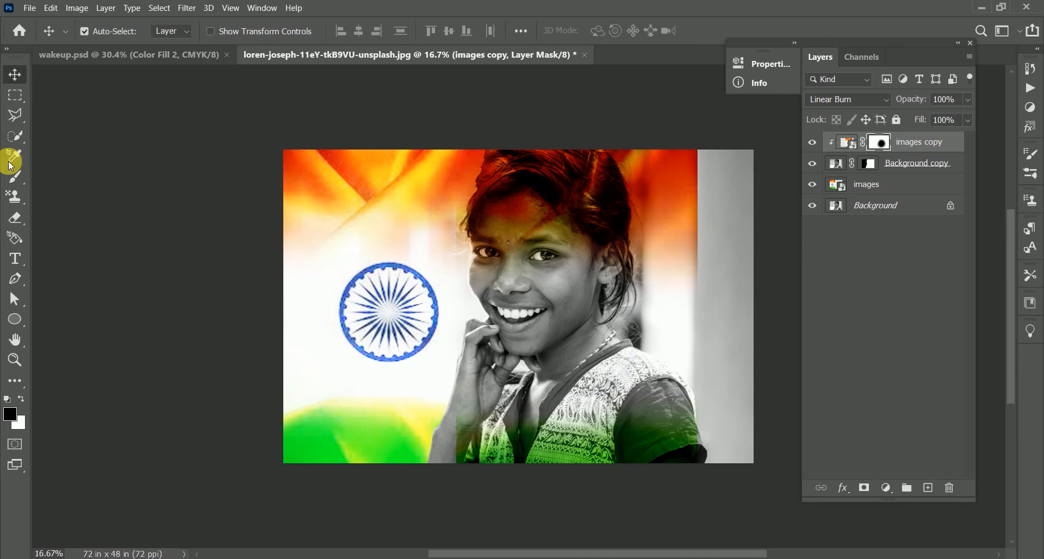
left_click(13, 173)
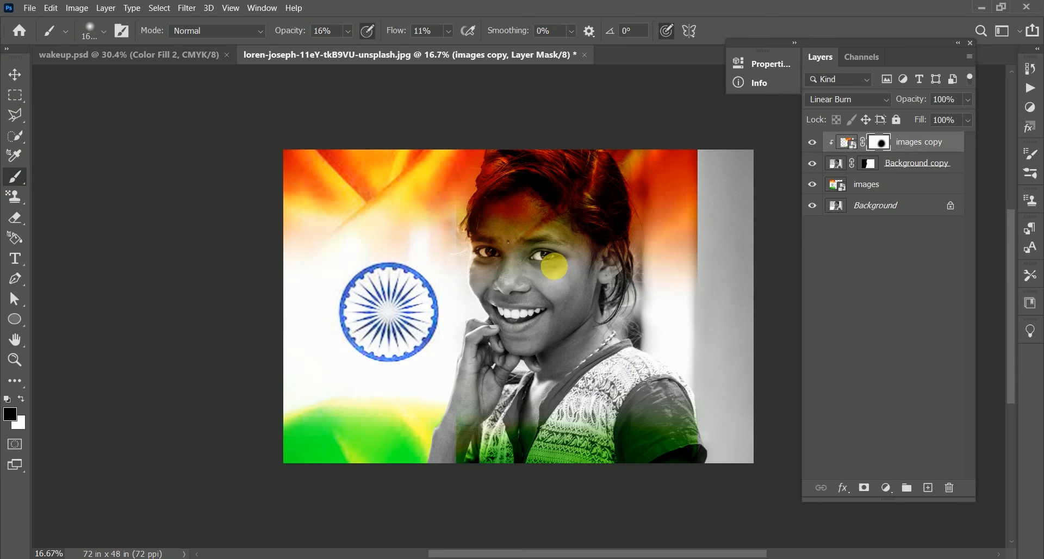
Enlarge the soft brush to 1800 px and move the clipped images copy flag slightly to the left over the girl
key("]")
key("]")
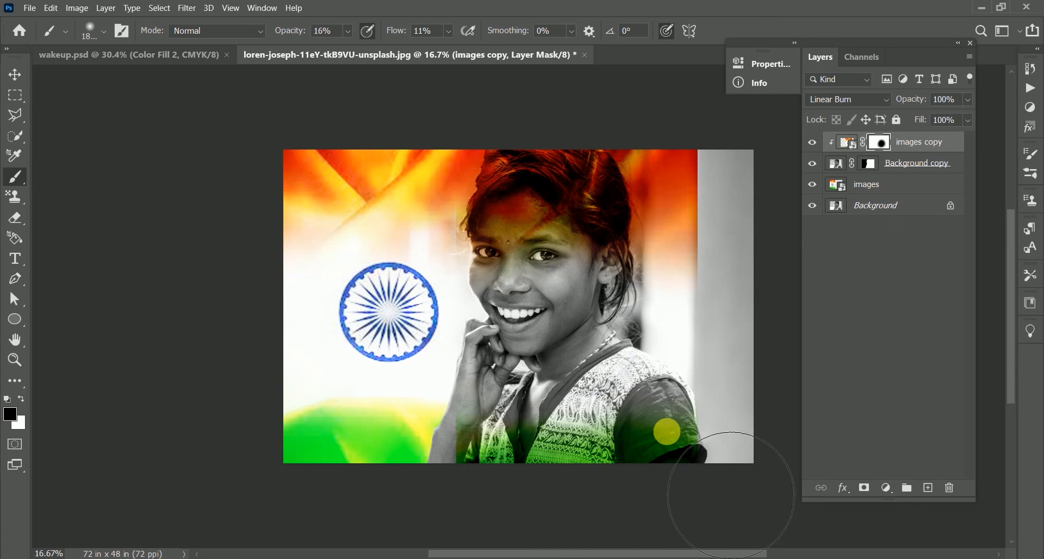
left_click(12, 74)
left_click_drag(658, 213, 634, 210)
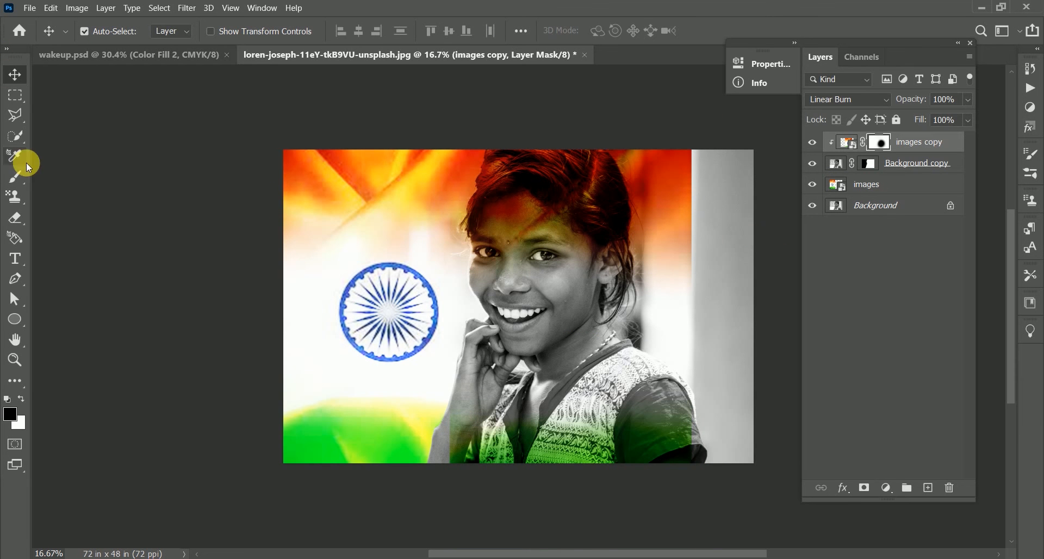
Crop the canvas from its right side to a width of about 62.5 in, cutting off the grey strip beside the flag
key("c")
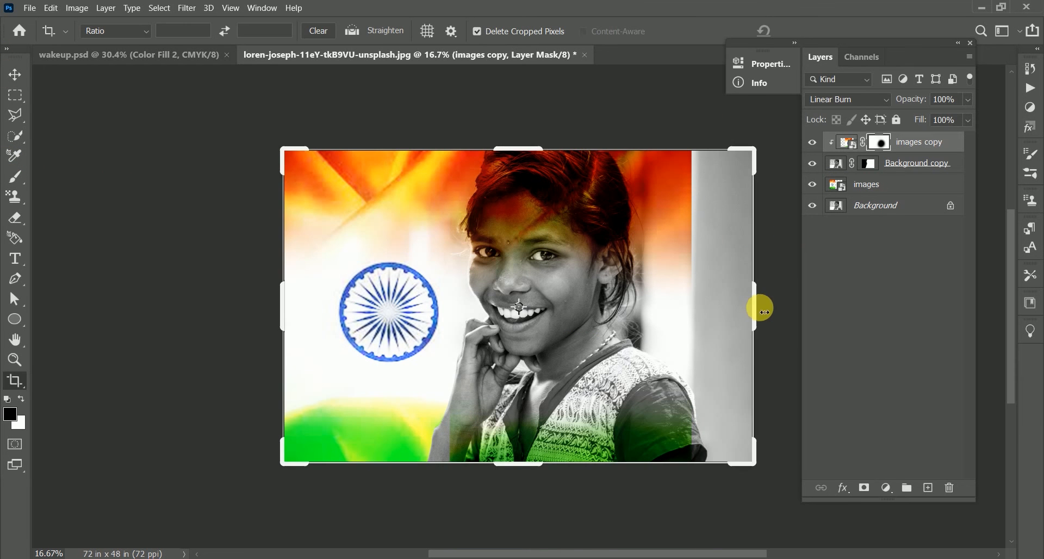
left_click_drag(756, 305, 734, 310)
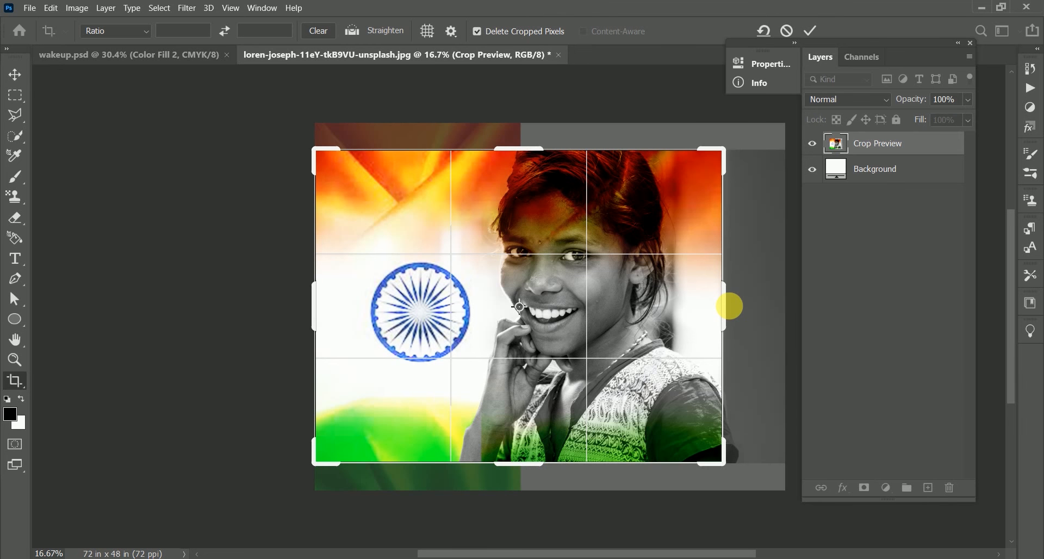
key("Return")
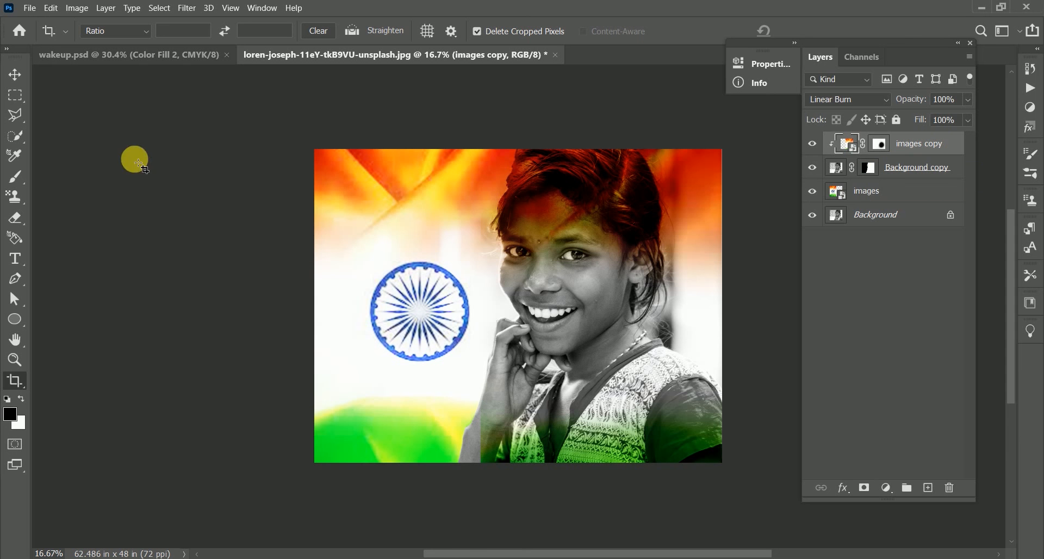
Group the images, Background copy and images copy layers, leaving only the Background layer outside the group
left_click(13, 77)
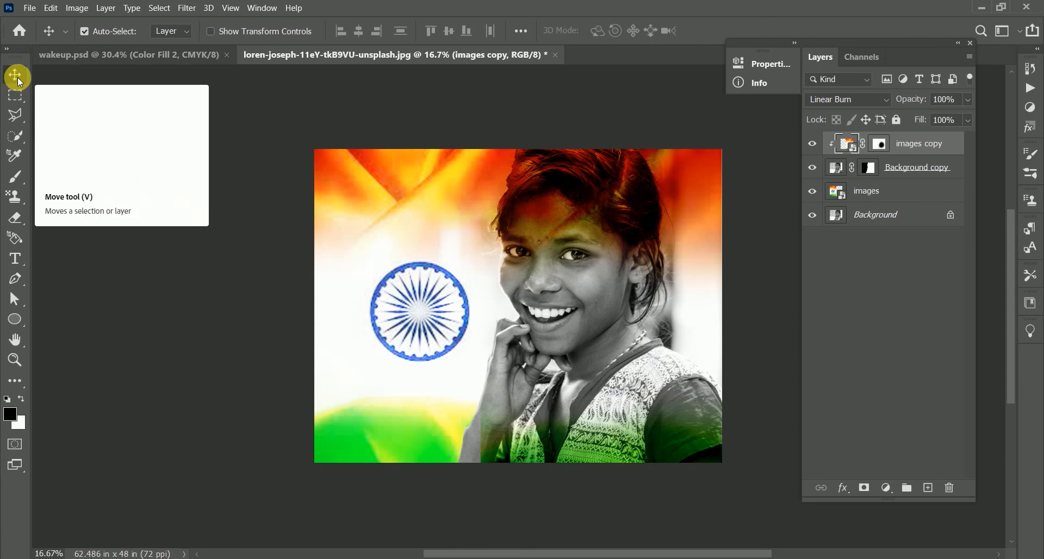
left_click(918, 193)
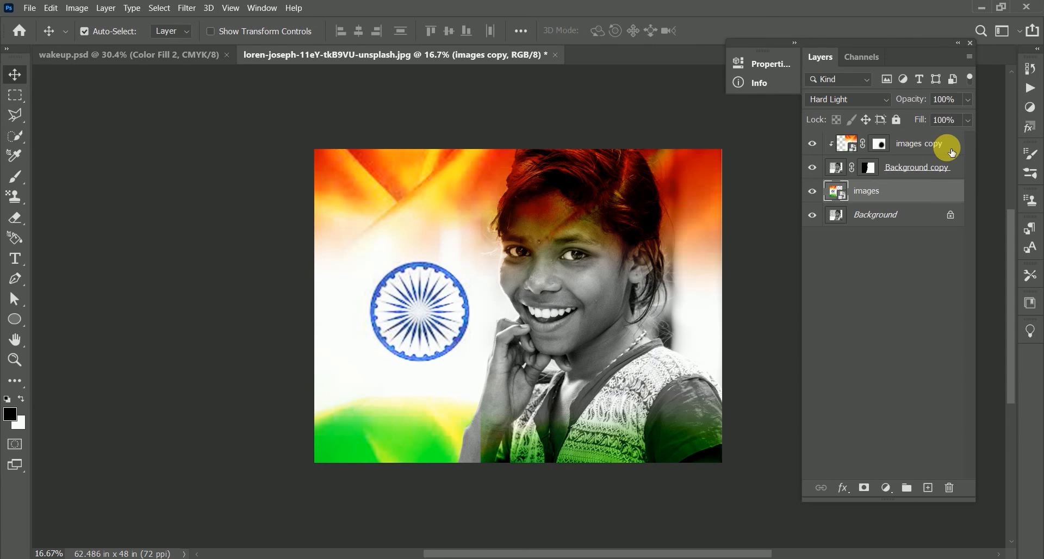
double_click(952, 151)
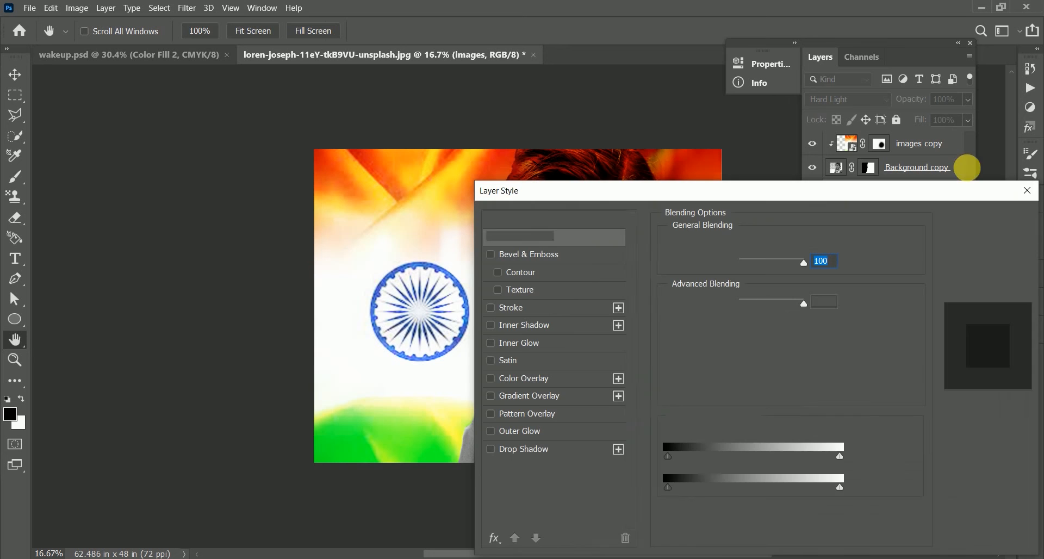
key("Escape")
left_click(959, 147)
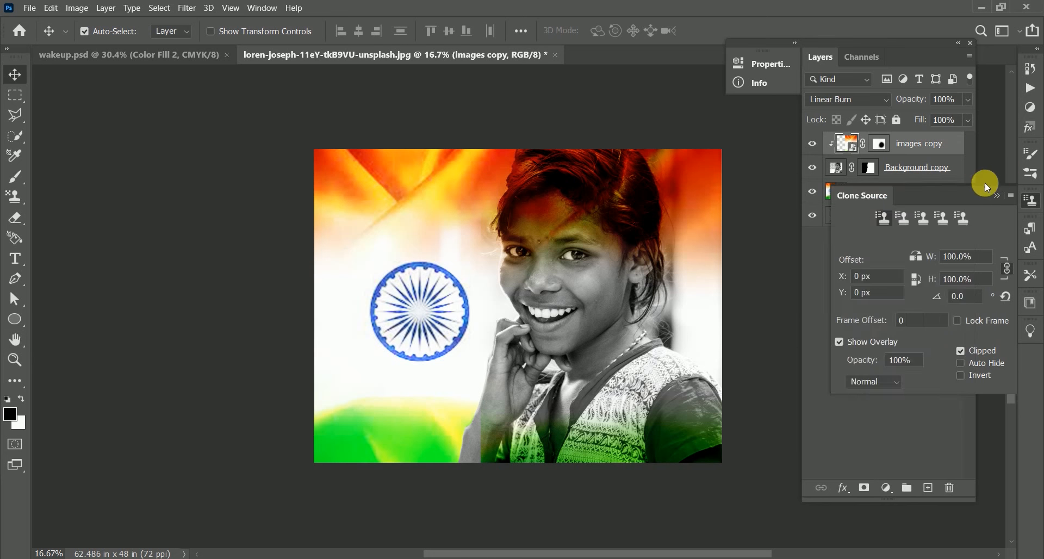
left_click(999, 197)
left_click(956, 191)
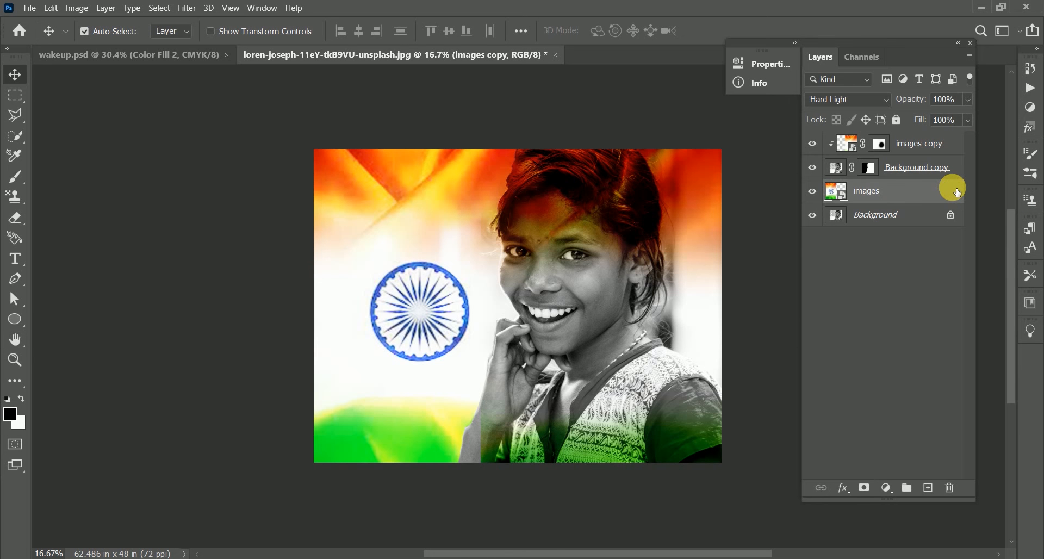
double_click(956, 192)
left_click(1026, 189)
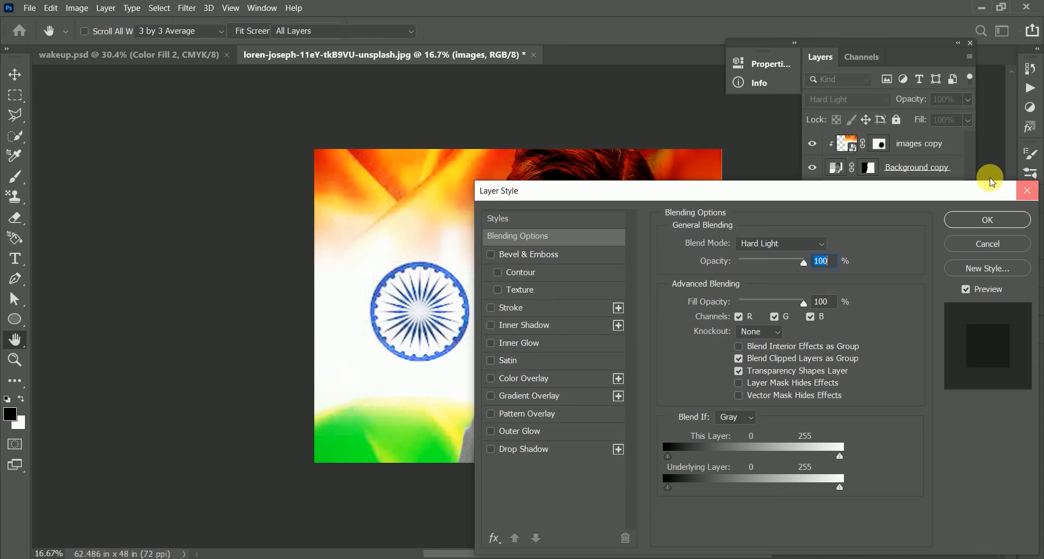
left_click(962, 150, "ctrl")
key("ctrl+g")
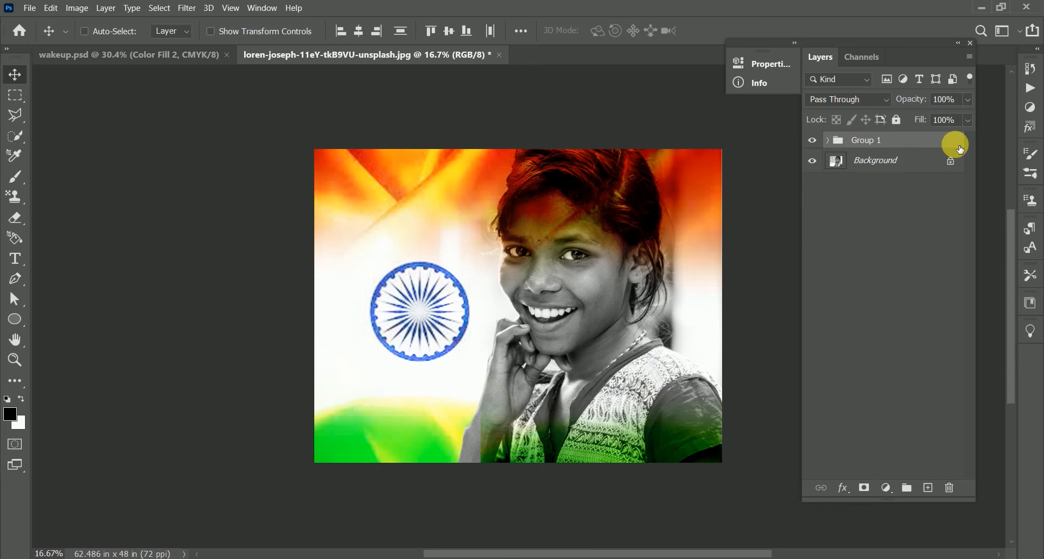
Add an empty layer directly above the Background layer and hide the group of flag and portrait layers
double_click(912, 167)
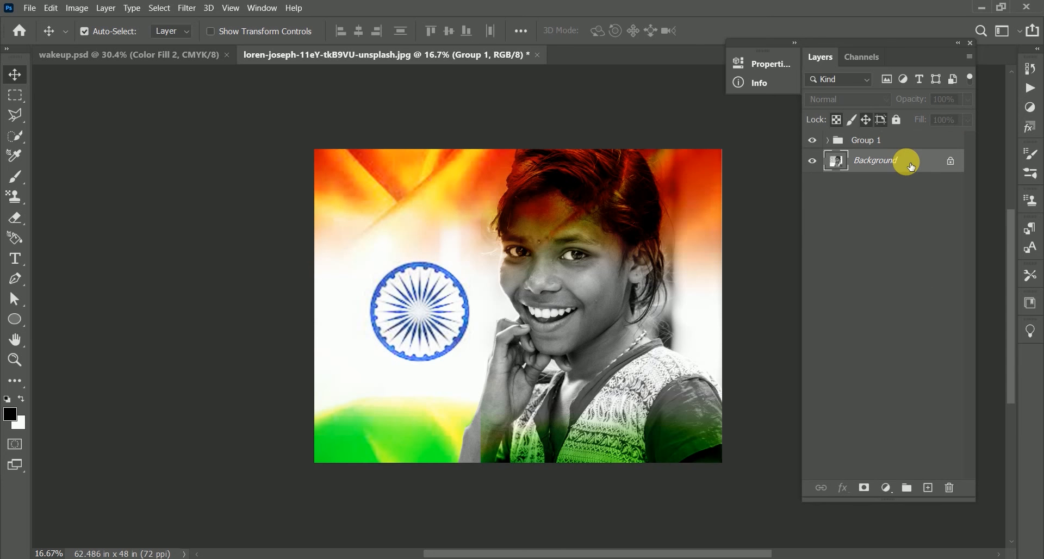
left_click(653, 140)
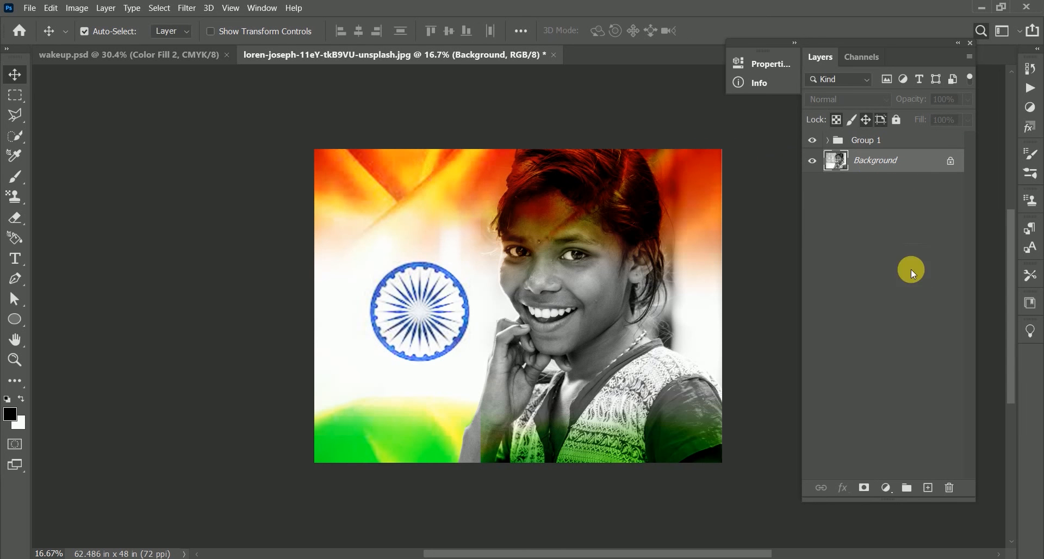
left_click(928, 488)
left_click(86, 226)
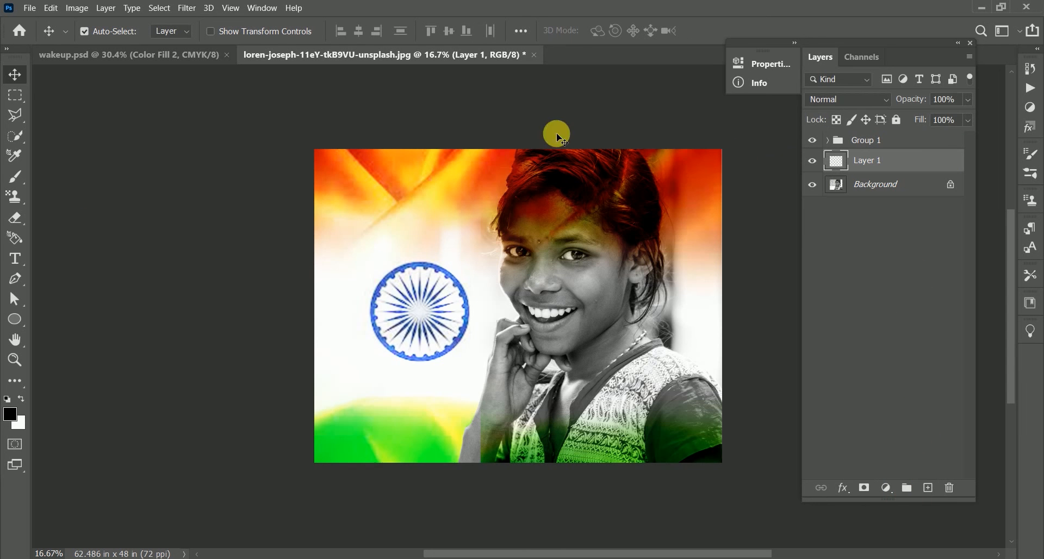
left_click(812, 140)
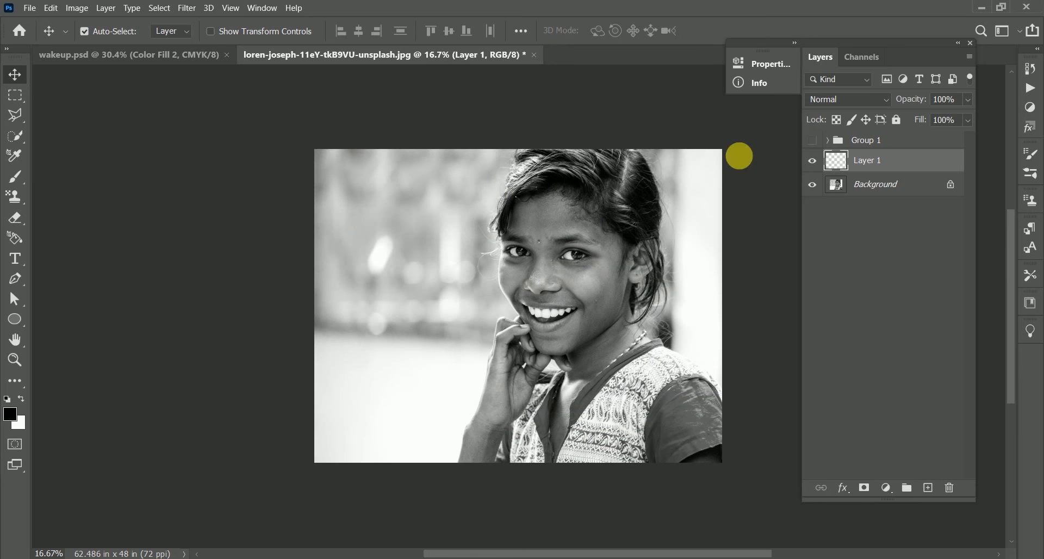
Choose a textured spatter brush preset and make a short black test stroke beside the girl's face on the empty layer
left_click(10, 177)
right_click(380, 243)
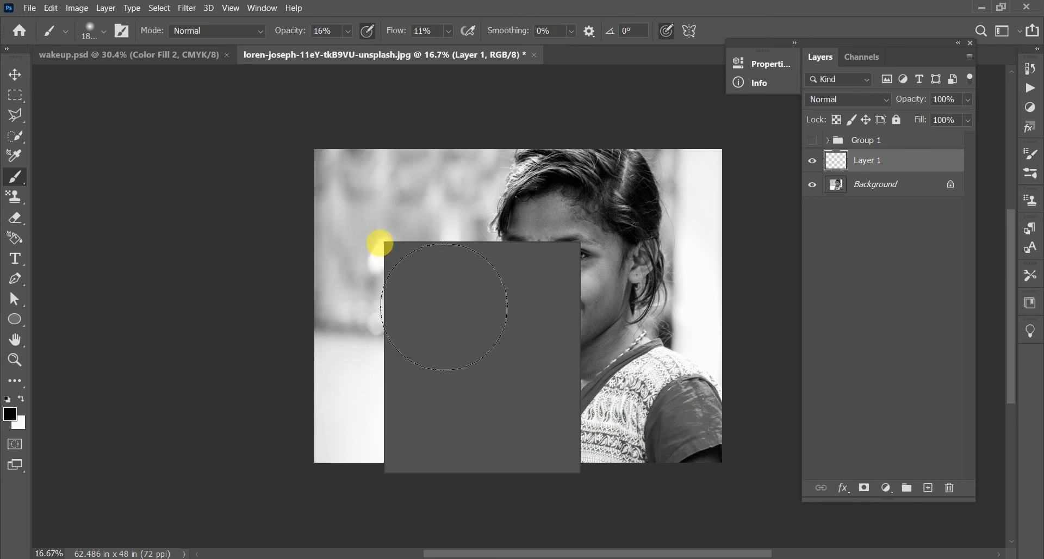
scroll(469, 402, "down", 3)
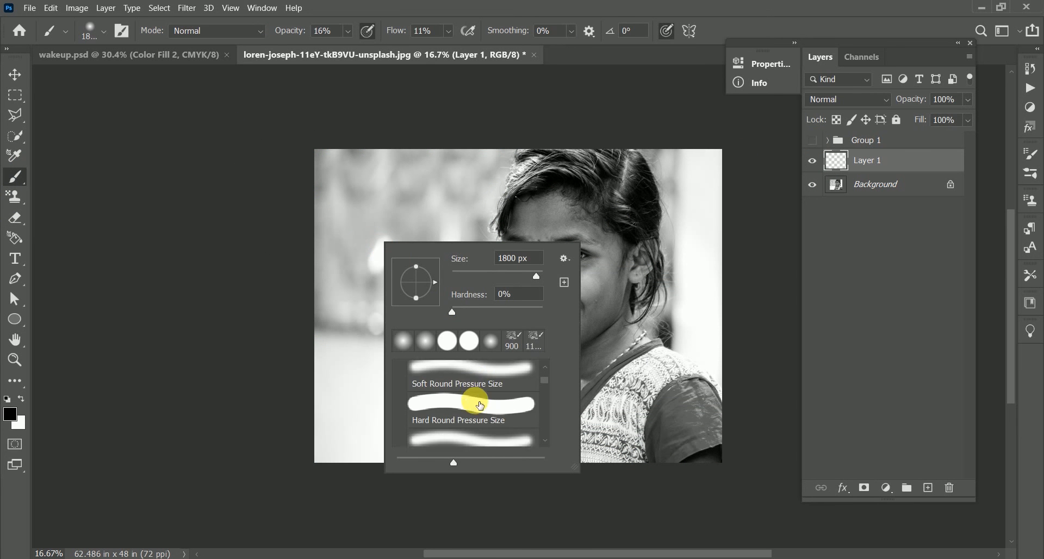
scroll(480, 405, "down", 2)
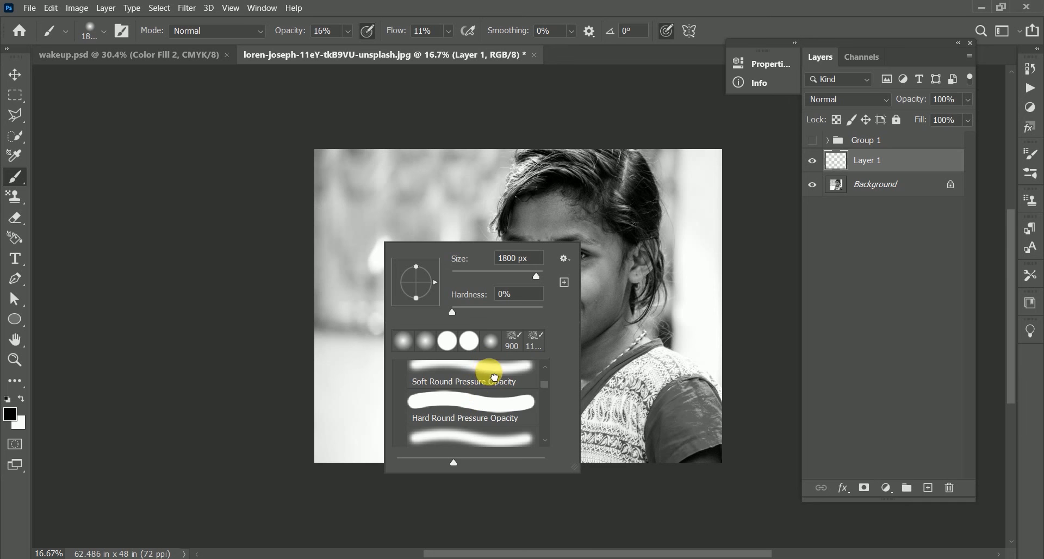
scroll(492, 386, "down", 5)
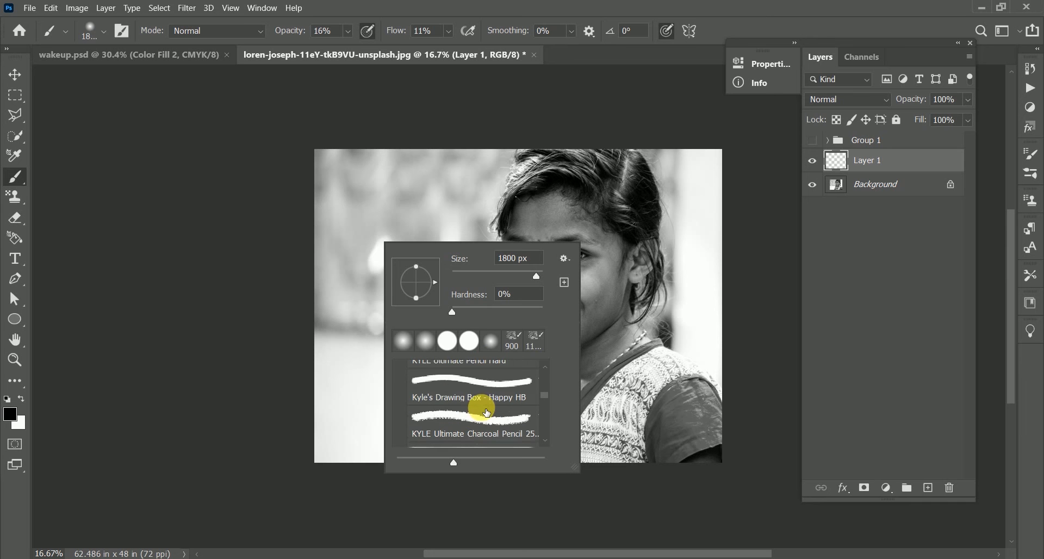
left_click(484, 424)
left_click_drag(354, 266, 362, 260)
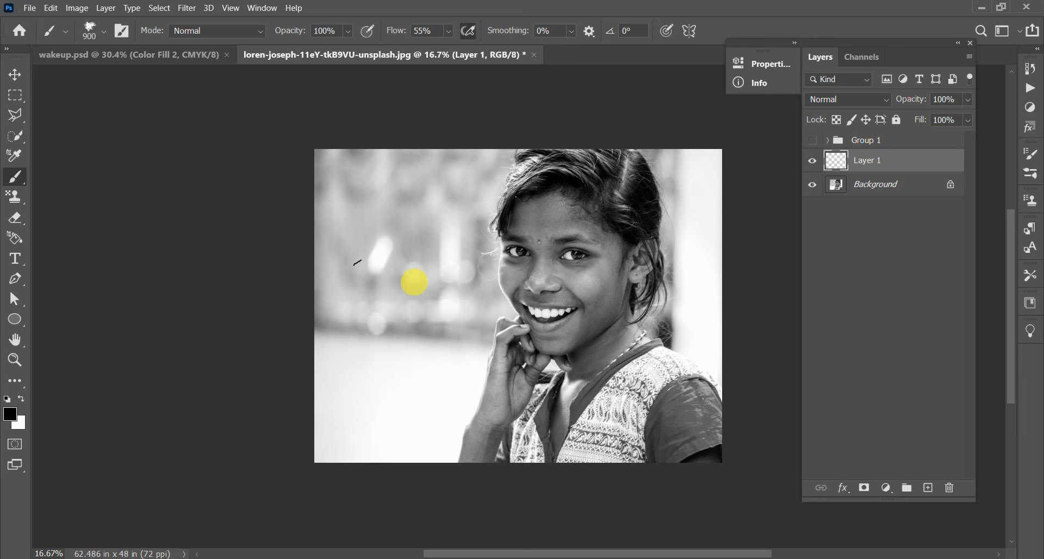
Enlarge the spatter brush to 1200 px and paint black spatter across the blurred background and the upper half of the girl's face
key("]")
key("]")
key("]")
left_click(385, 282)
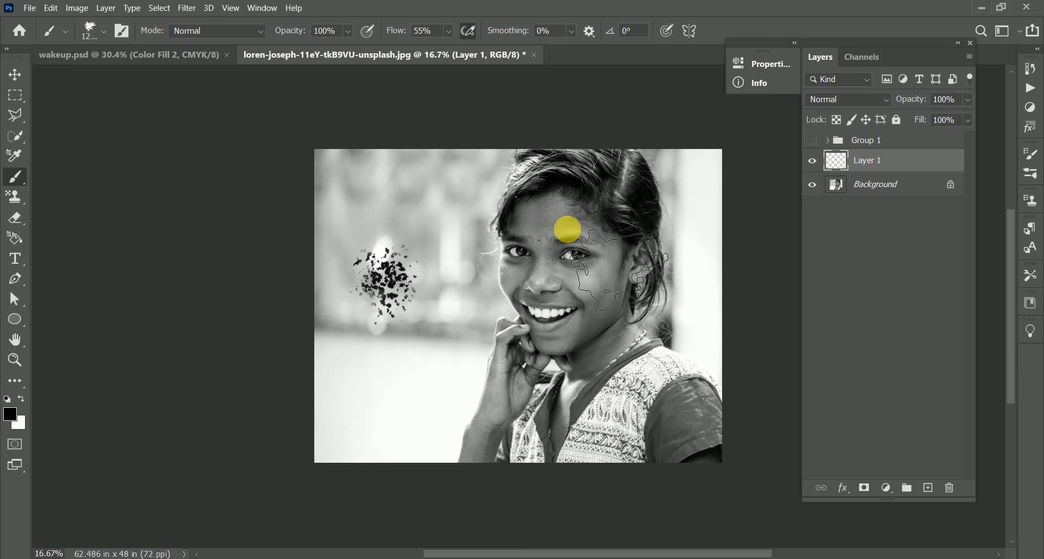
left_click_drag(400, 280, 481, 247)
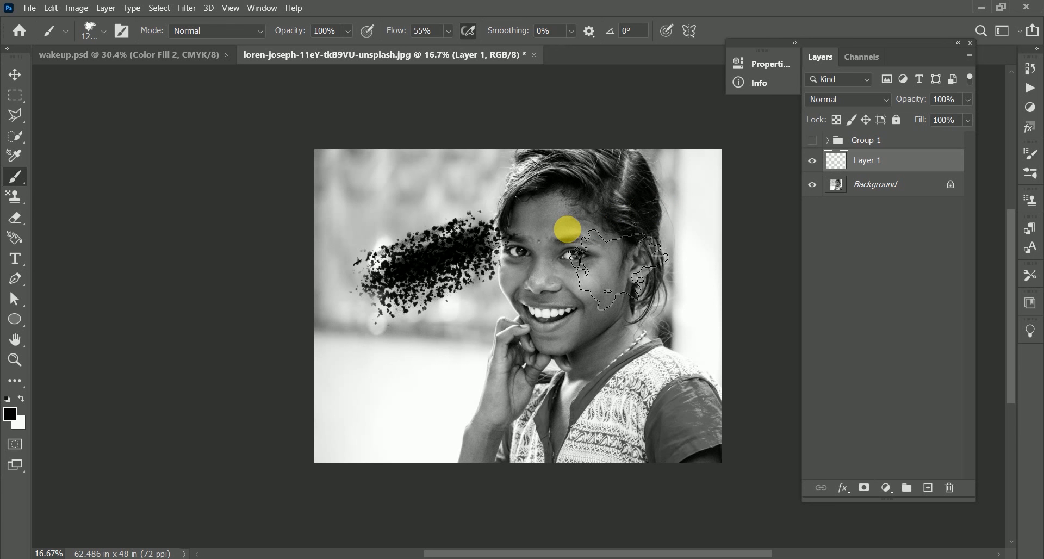
mouse_move(567, 229)
left_mouse_down()
mouse_move(442, 277)
mouse_move(388, 315)
mouse_move(605, 271)
mouse_move(336, 269)
mouse_move(572, 176)
left_mouse_up()
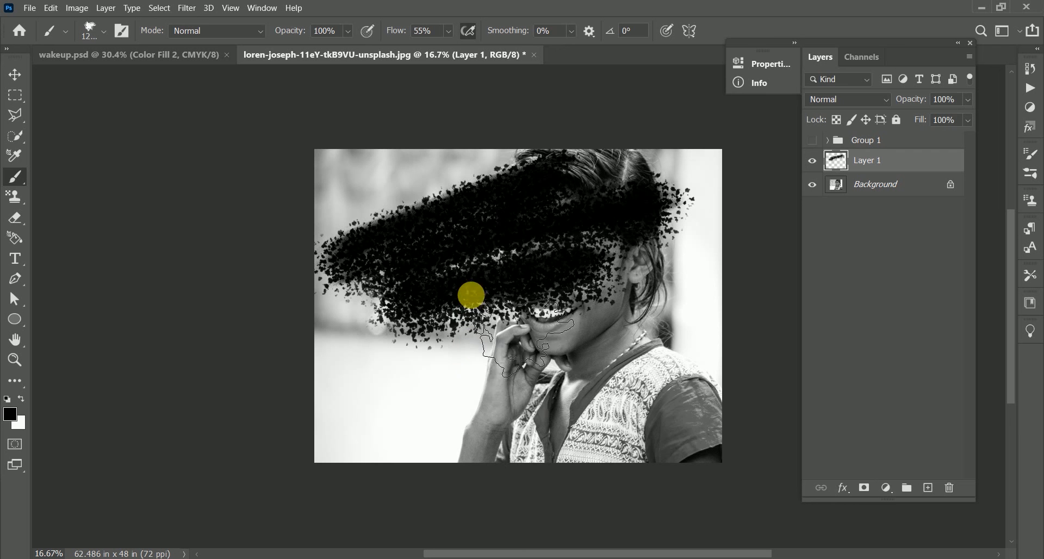
Switch to a hard round brush of 1200 px and fill the centre of the spattered area with solid black
right_click(471, 294)
left_click(582, 389)
left_click(463, 255)
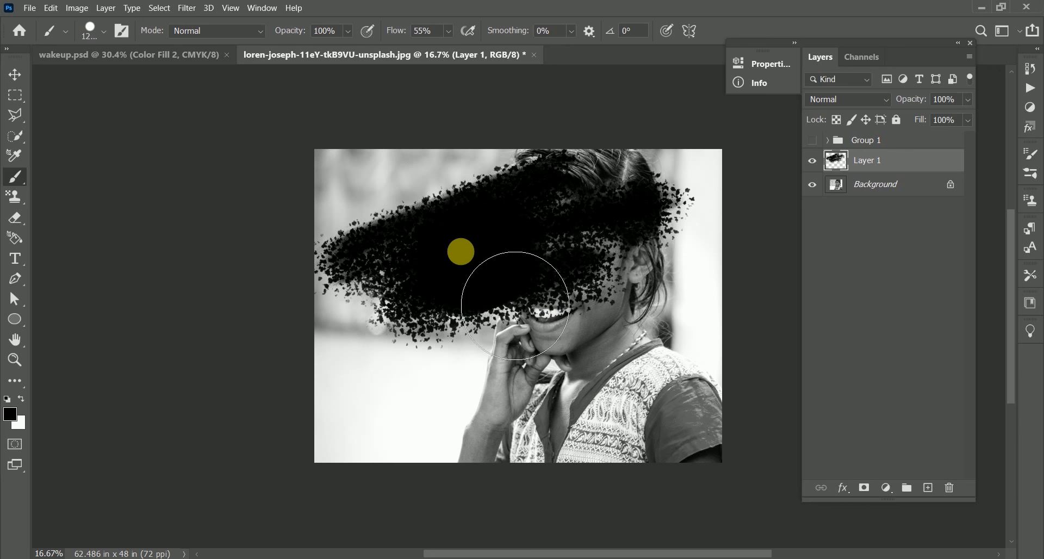
mouse_move(461, 252)
left_mouse_down()
mouse_move(422, 258)
mouse_move(485, 242)
mouse_move(416, 248)
mouse_move(553, 255)
left_mouse_up()
Pick the Kyle's Ultimate Pastel Palooza brush, enlarge it to 900 px and paint black over the girl's chin, neck and shoulder
right_click(494, 255)
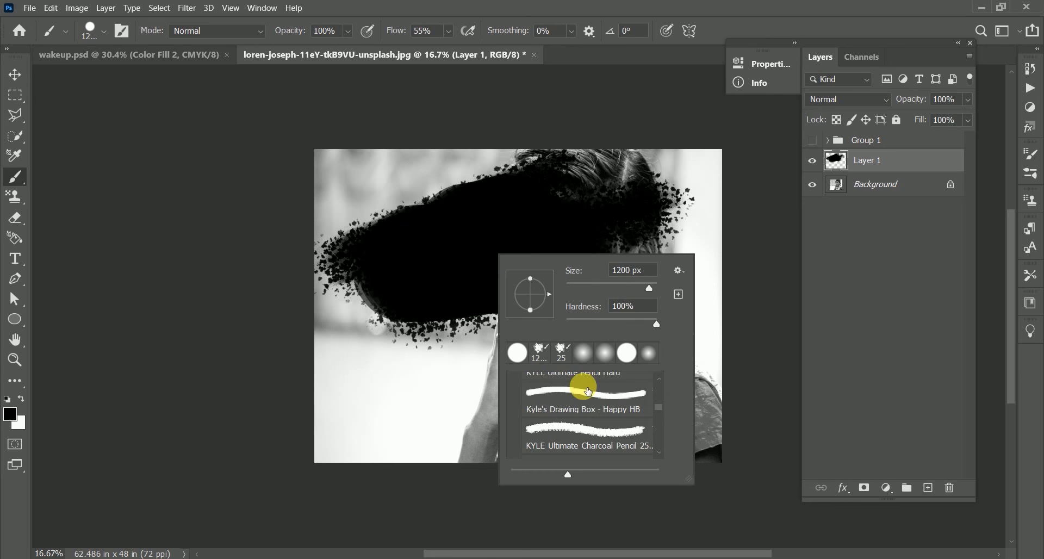
scroll(589, 391, "down", 3)
left_click(579, 421)
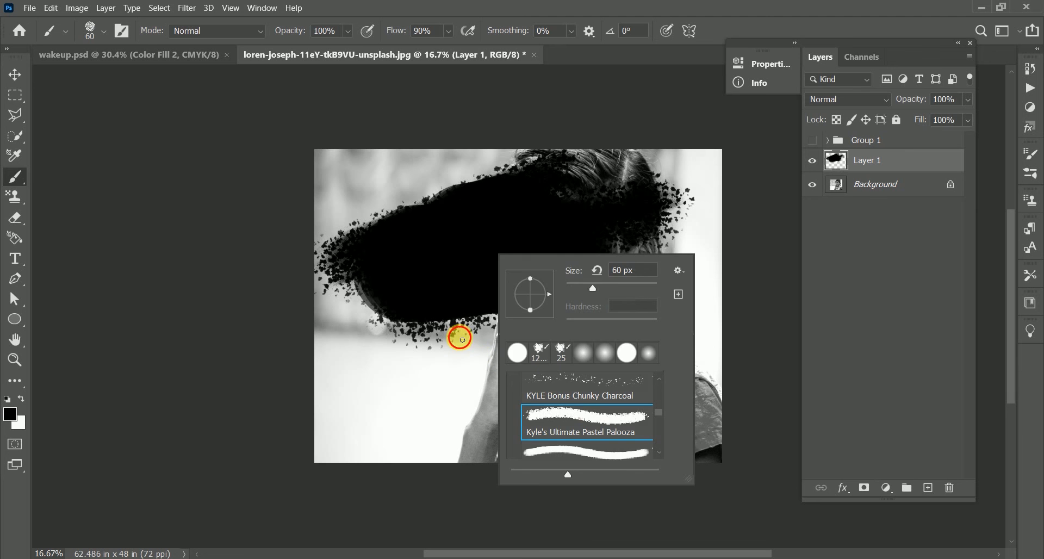
mouse_move(459, 339)
left_mouse_down()
mouse_move(634, 310)
mouse_move(542, 376)
mouse_move(703, 354)
mouse_move(625, 400)
mouse_move(843, 407)
left_mouse_up()
left_click(844, 407)
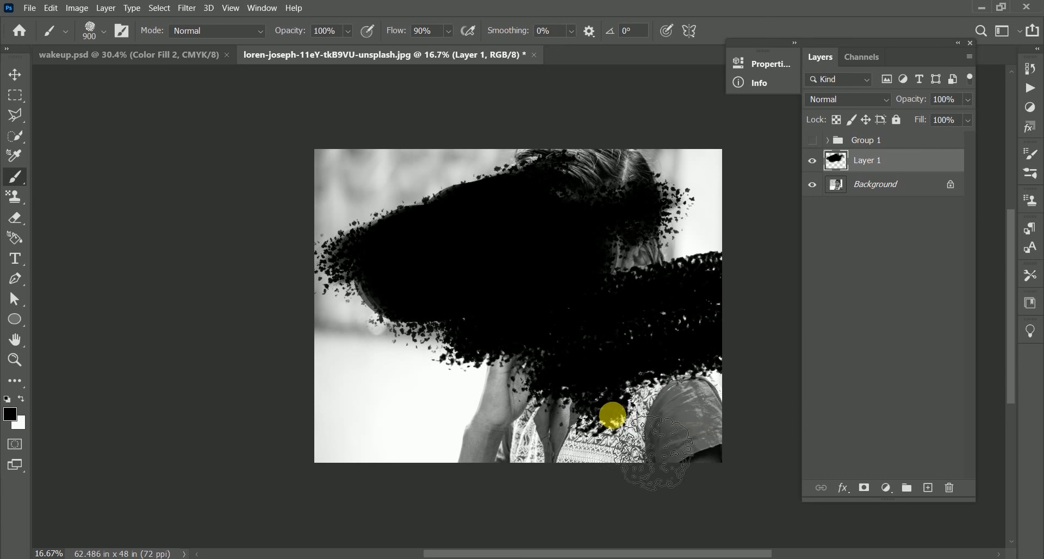
Reselect Layer 1 and extend the rough black strokes over the girl's hair, ear, hand and the background beside her arm
left_click(585, 277)
left_click(553, 238)
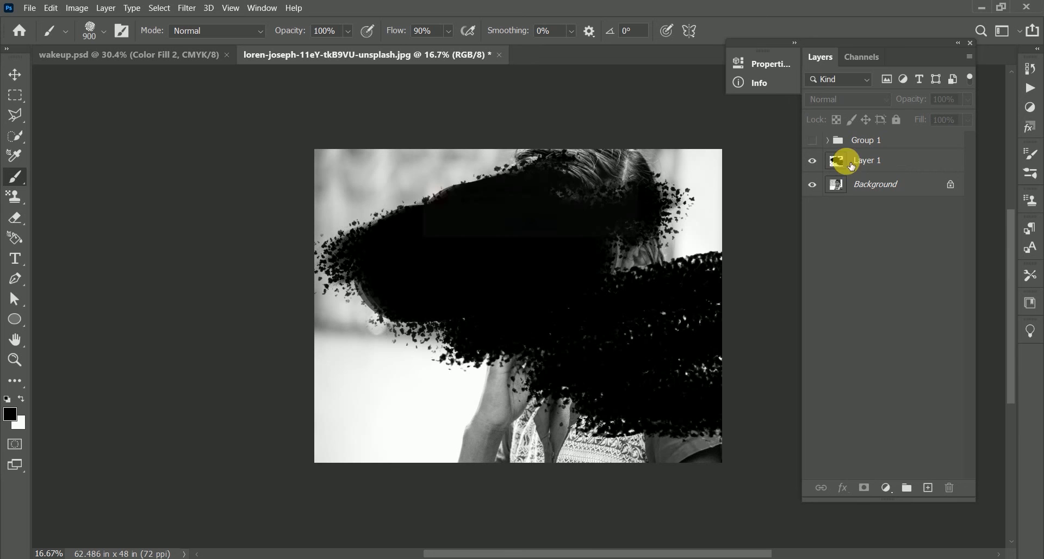
left_click(913, 160)
mouse_move(587, 246)
left_mouse_down()
mouse_move(699, 232)
mouse_move(711, 268)
mouse_move(500, 349)
mouse_move(489, 407)
mouse_move(538, 435)
mouse_move(490, 475)
mouse_move(557, 465)
mouse_move(468, 440)
left_mouse_up()
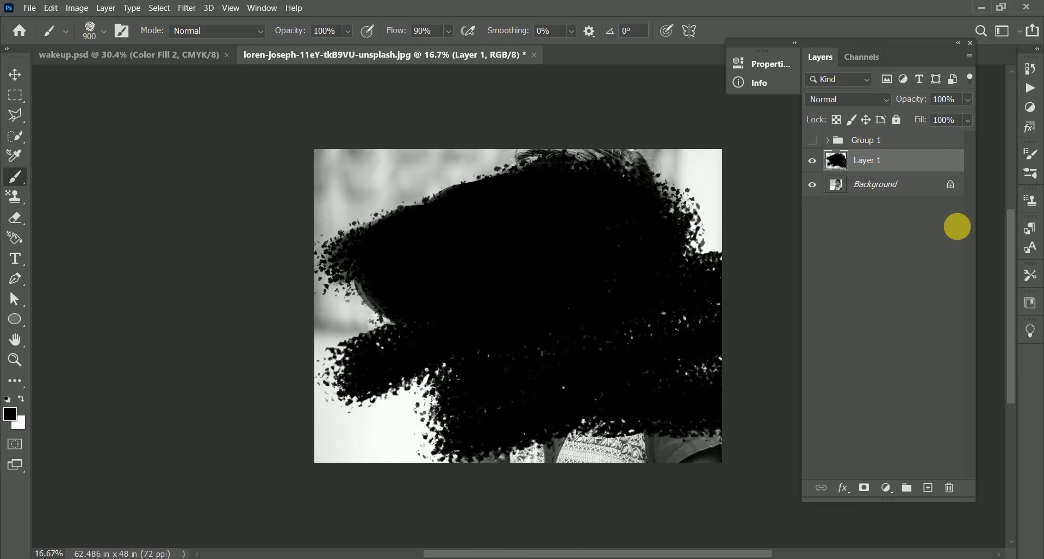
Show the group of flag and portrait layers again and reselect the painted Layer 1
key("ctrl+plus")
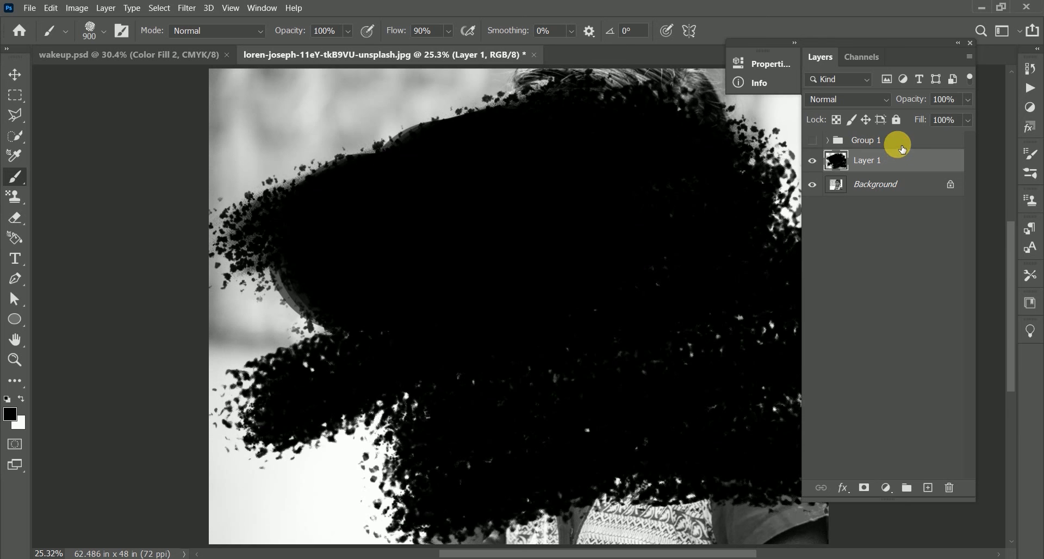
left_click(812, 141)
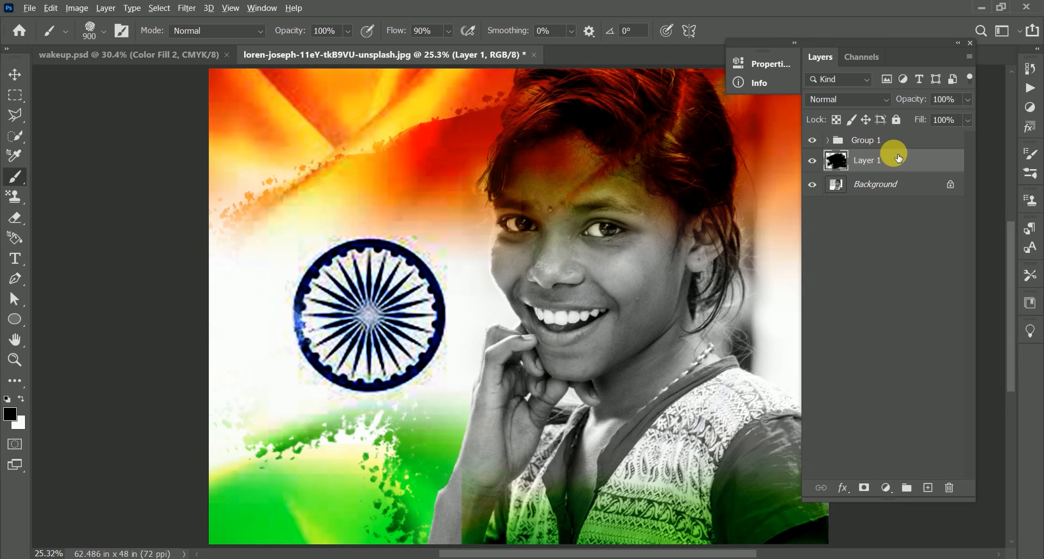
left_click(925, 256)
left_click(905, 147)
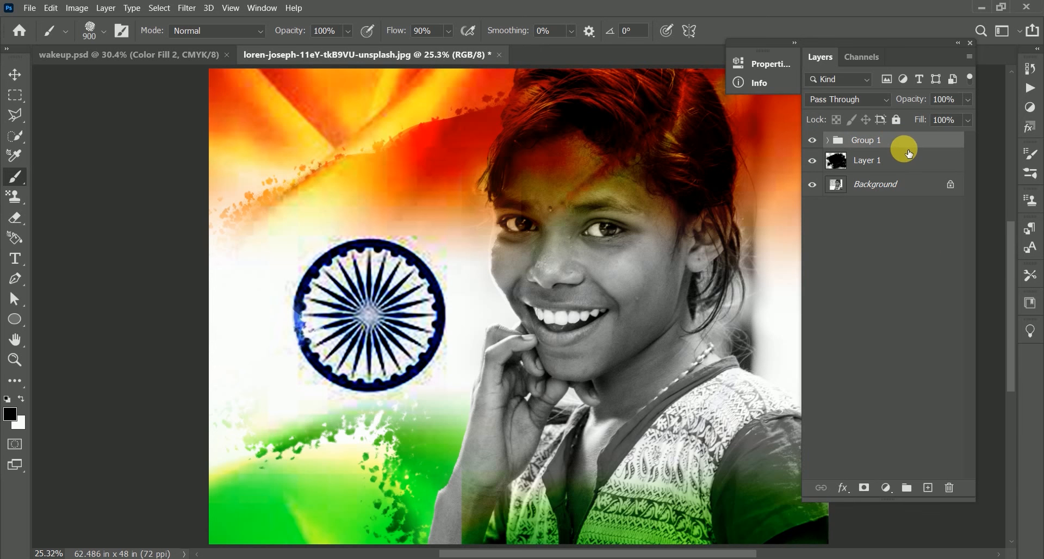
double_click(917, 141)
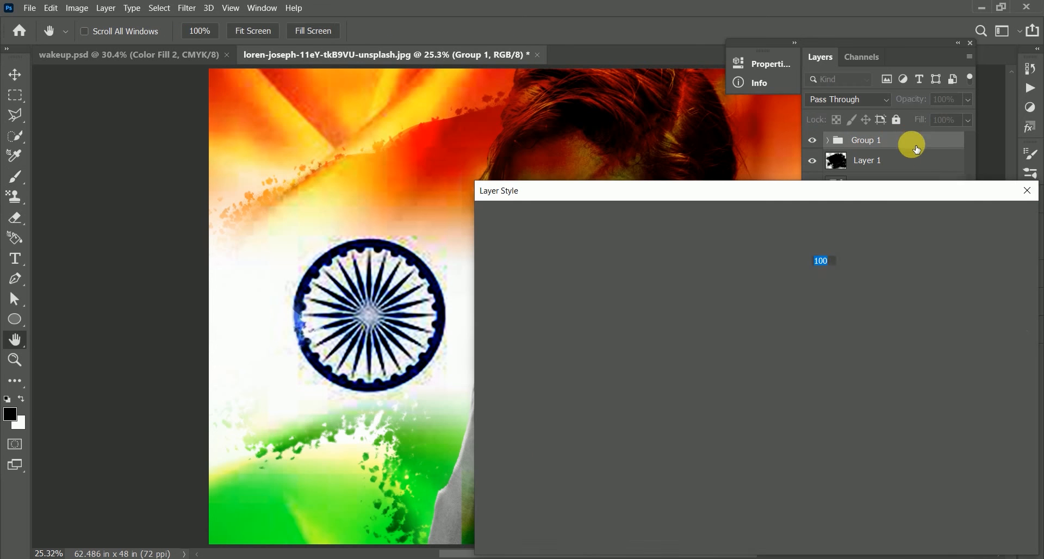
key("Escape")
left_click(928, 163)
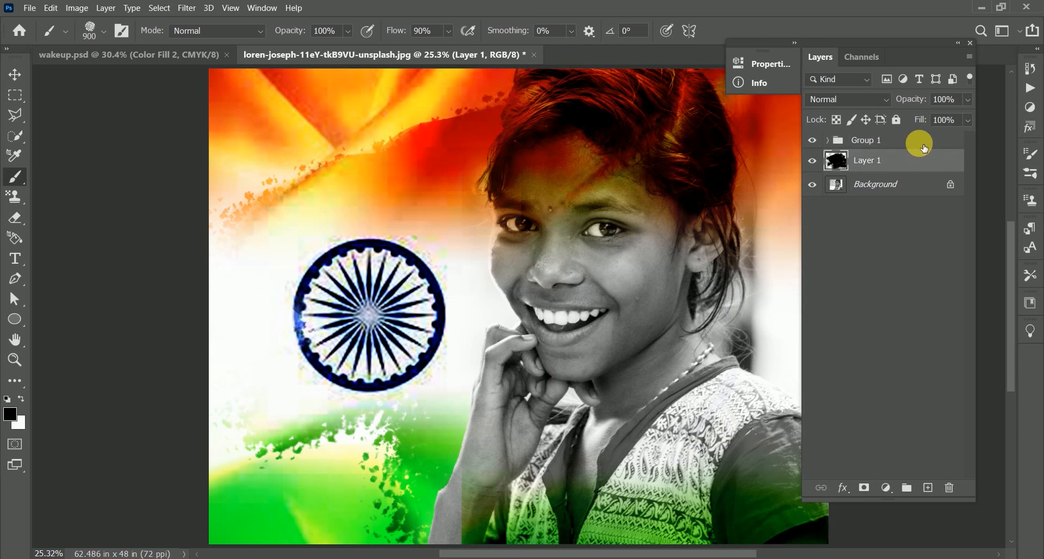
left_click(924, 145)
left_click(922, 161, "shift")
right_click(918, 156)
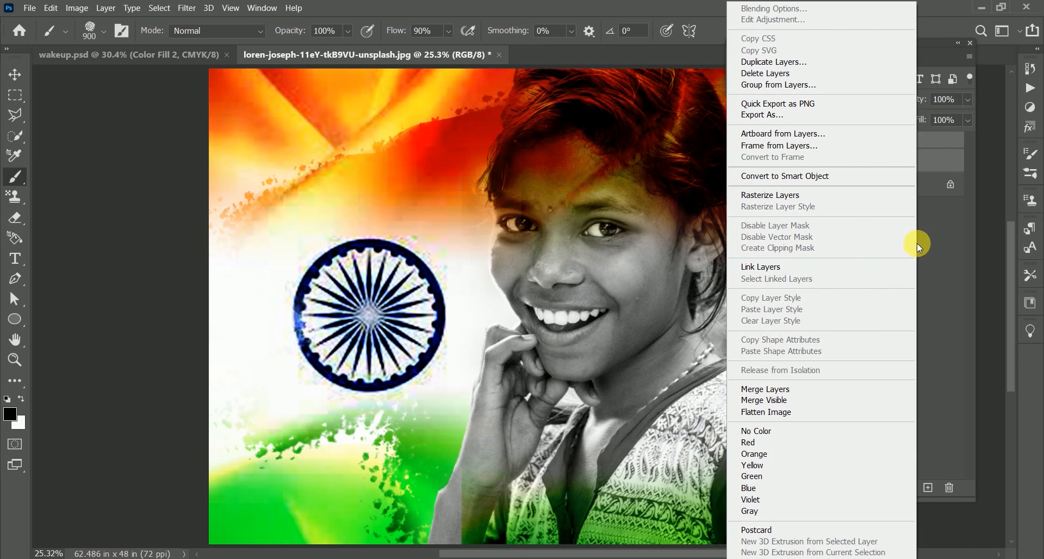
left_click(917, 243)
left_click(896, 141)
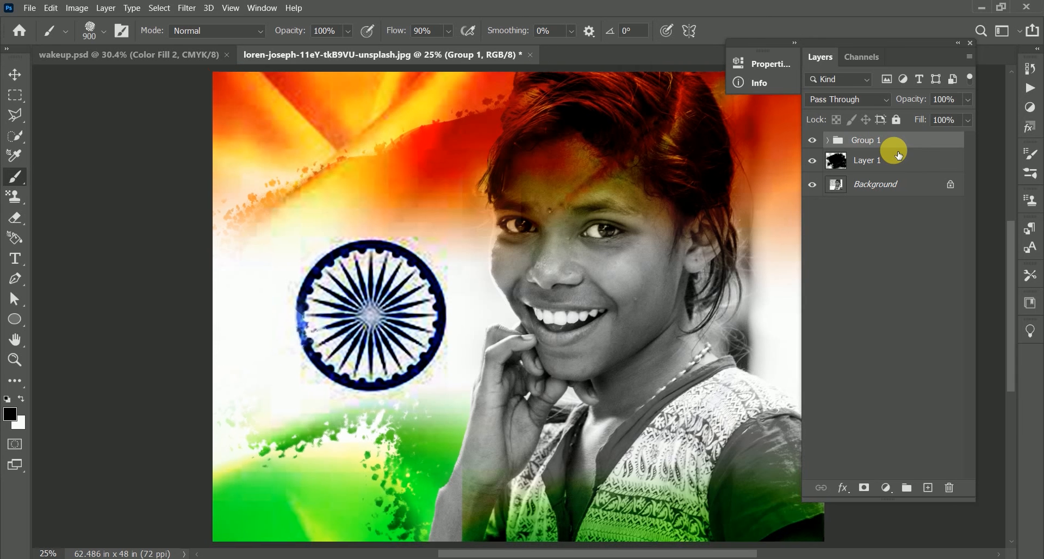
Set the blend mode of the black brush-stroke Layer 1 to Darker Color and clear the layer selection
key("ctrl+minus")
left_click(907, 161)
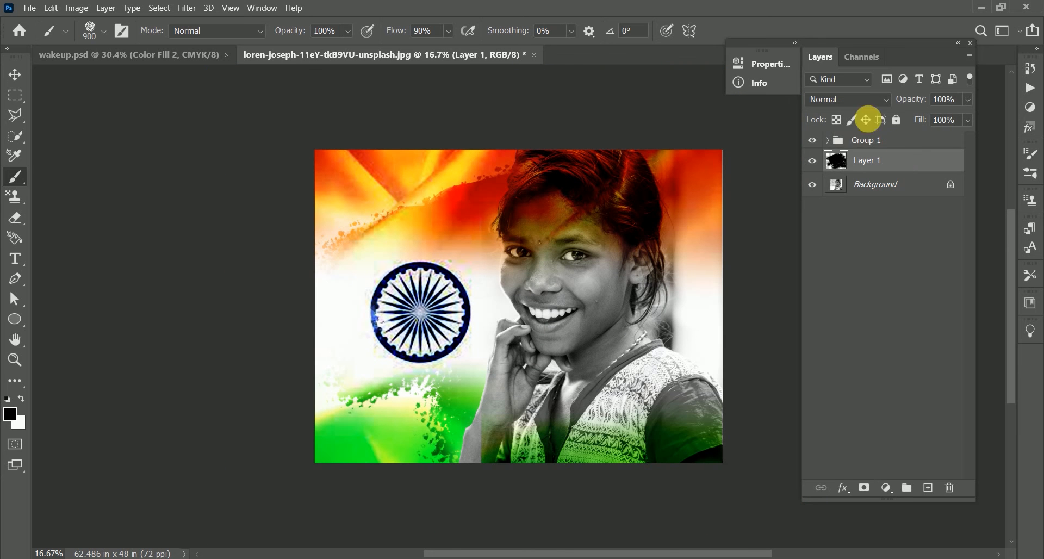
left_click(856, 99)
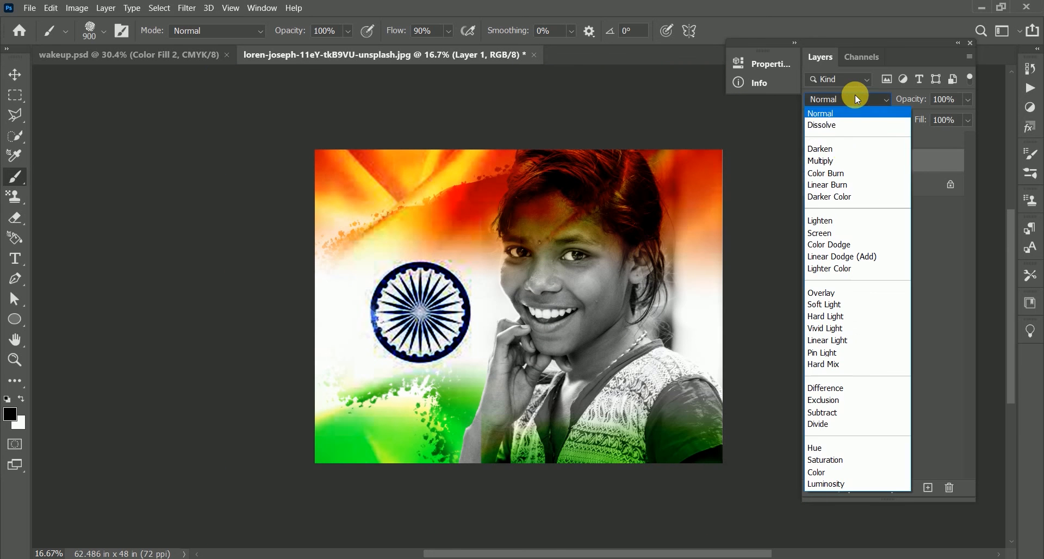
left_click(839, 197)
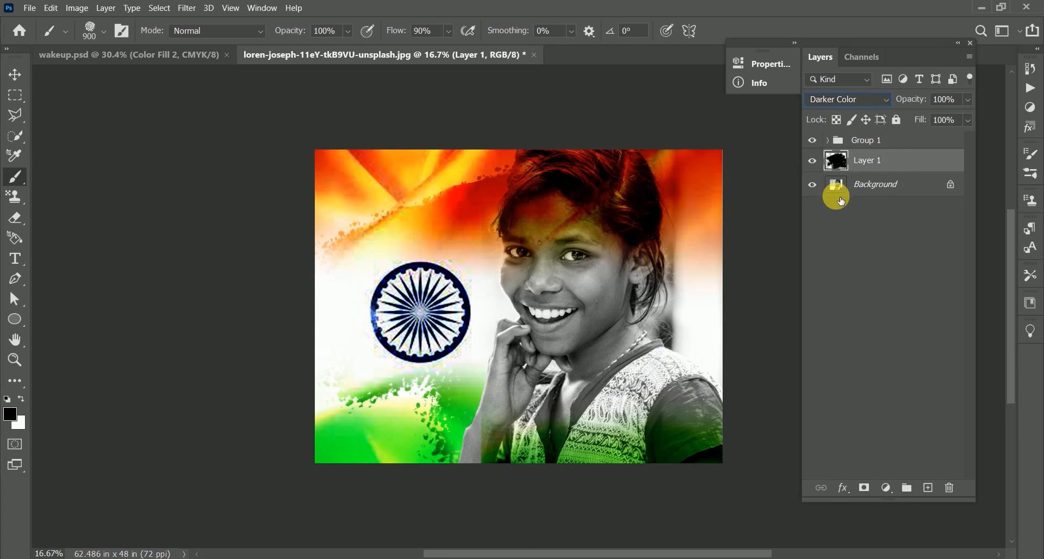
left_click(835, 187)
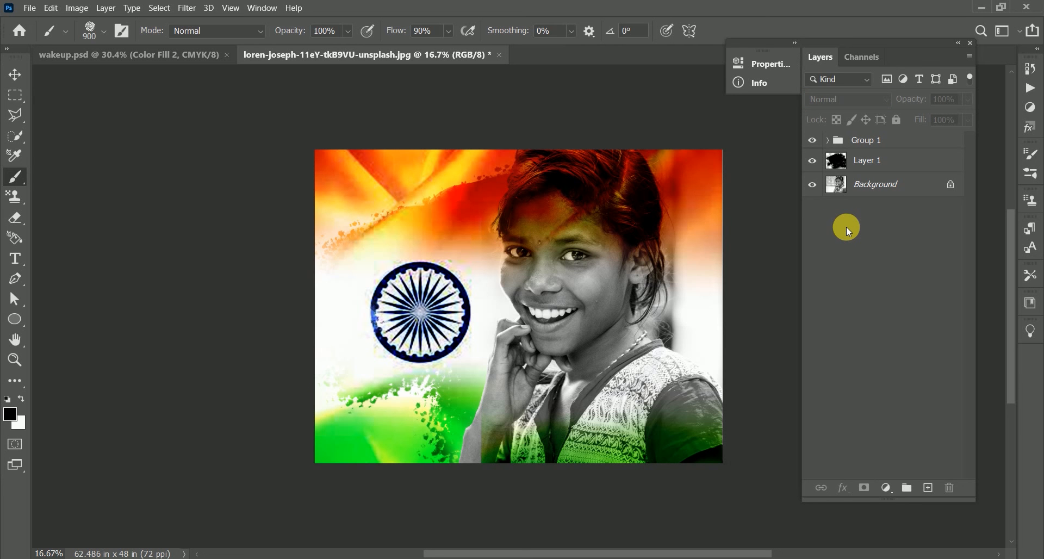